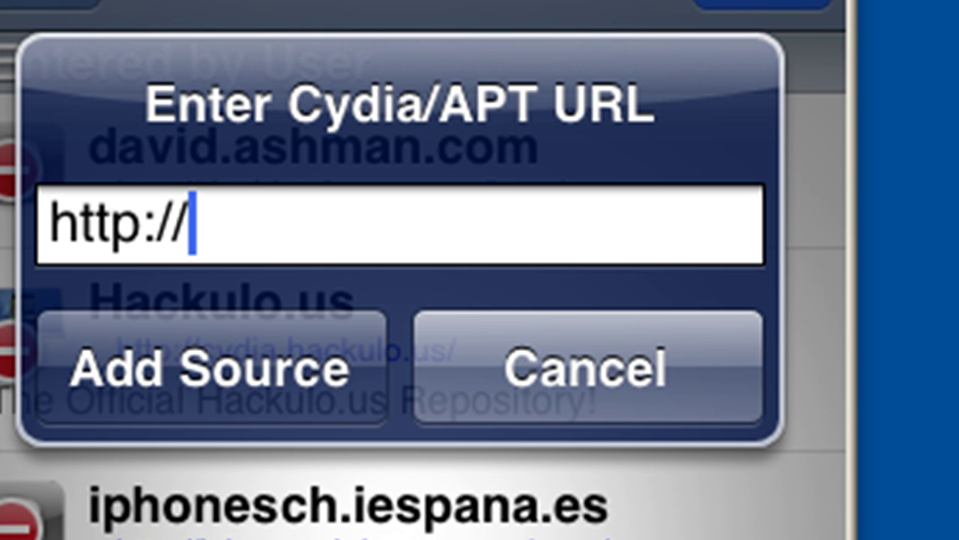
text(david.)
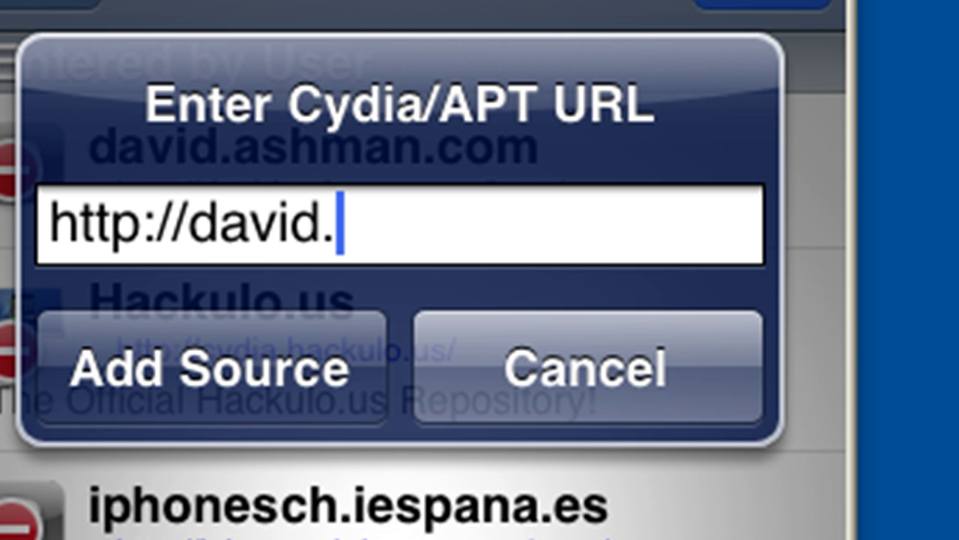
text(ashm)
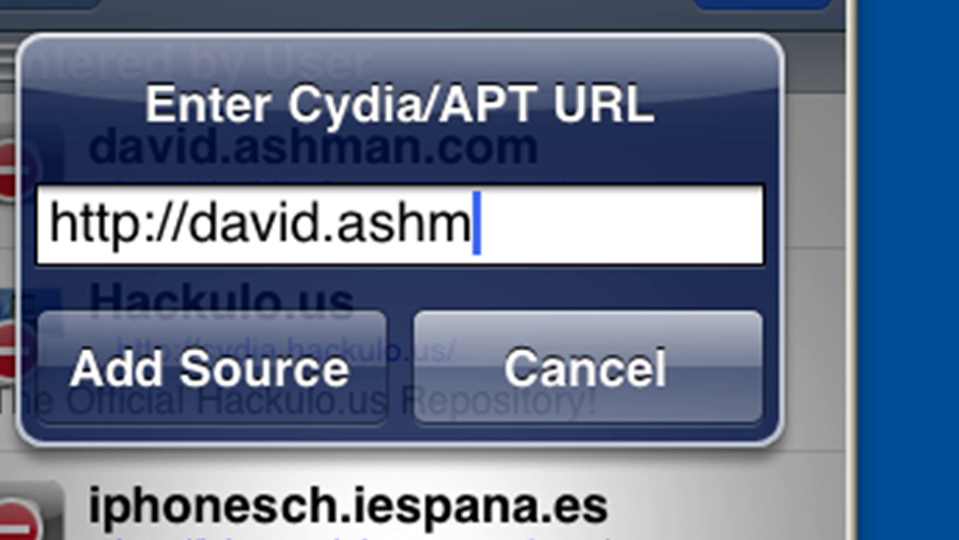
text(an.com/apt)
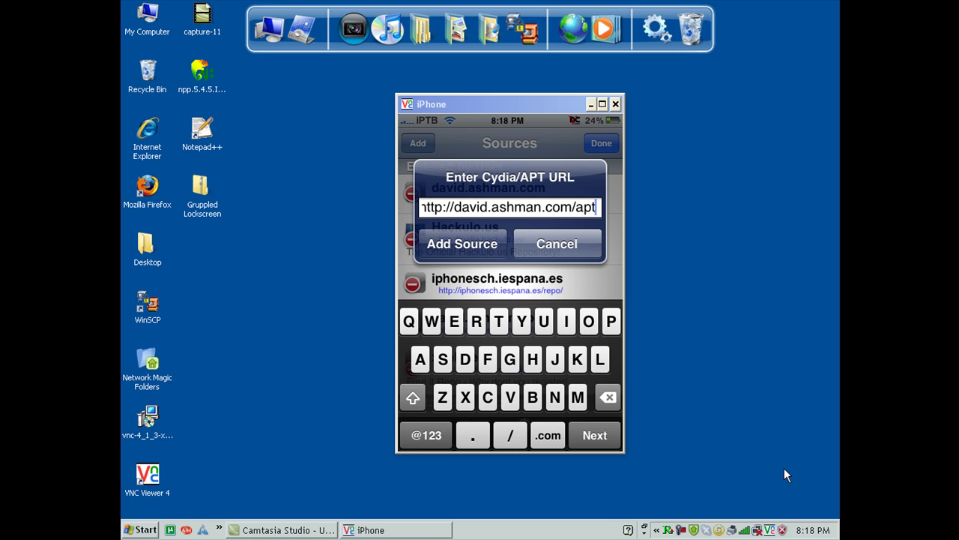
key(BackSpace)
key(BackSpace)
key(BackSpace)
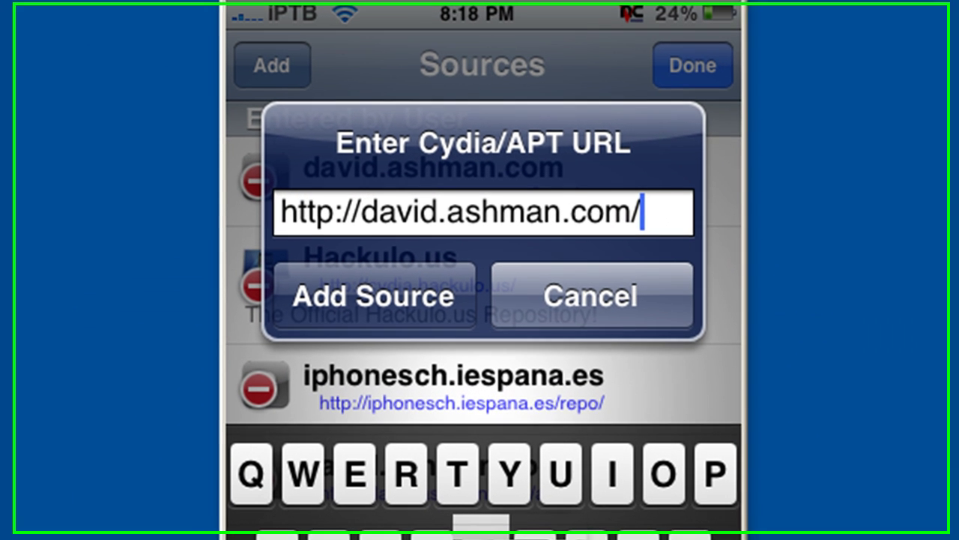
text(beya)
key(BackSpace)
key(BackSpace)
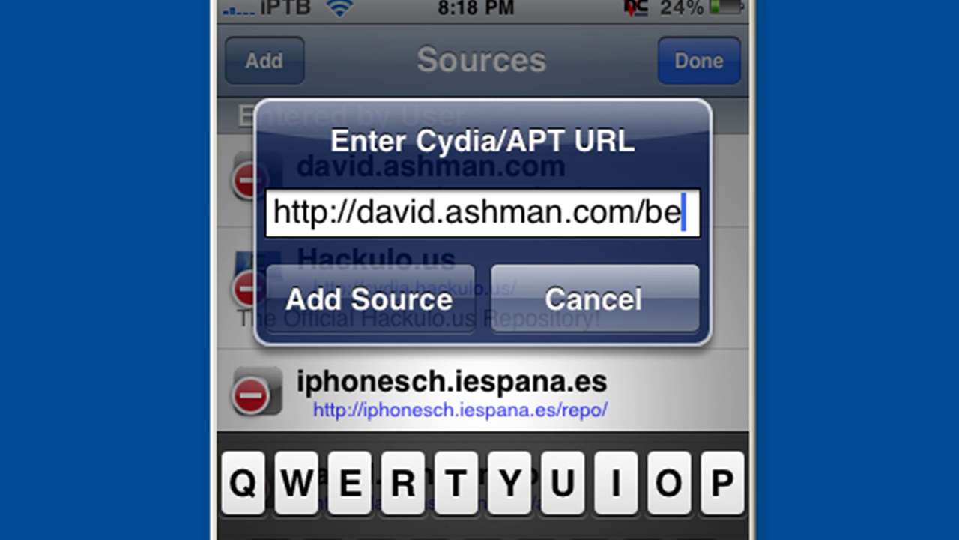
text(ta)
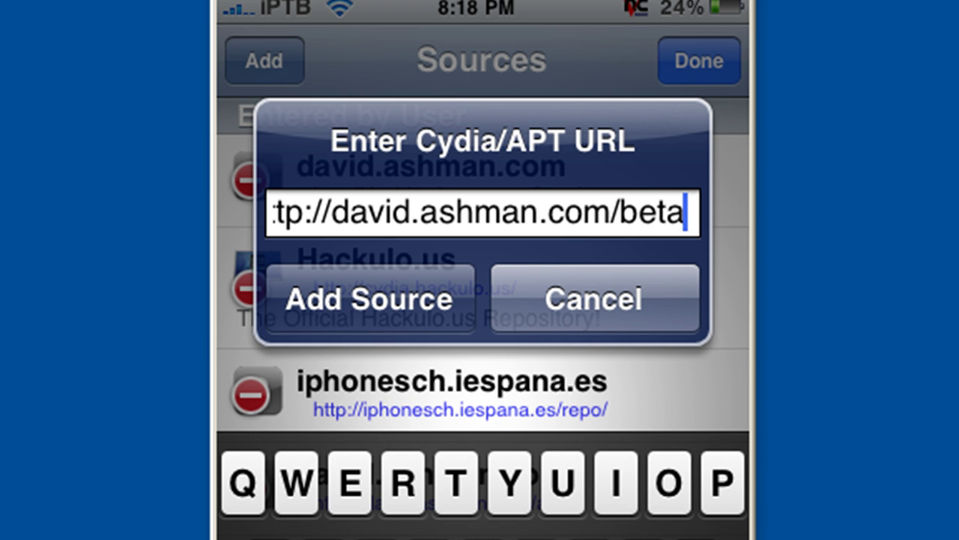
click(370, 298)
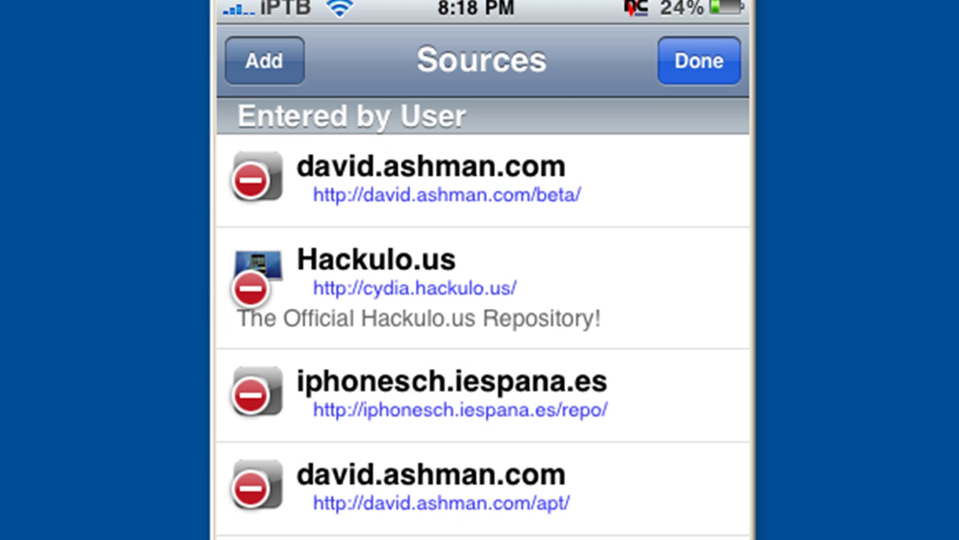
Finish editing sources and jump to the L section of installed packages
click(264, 61)
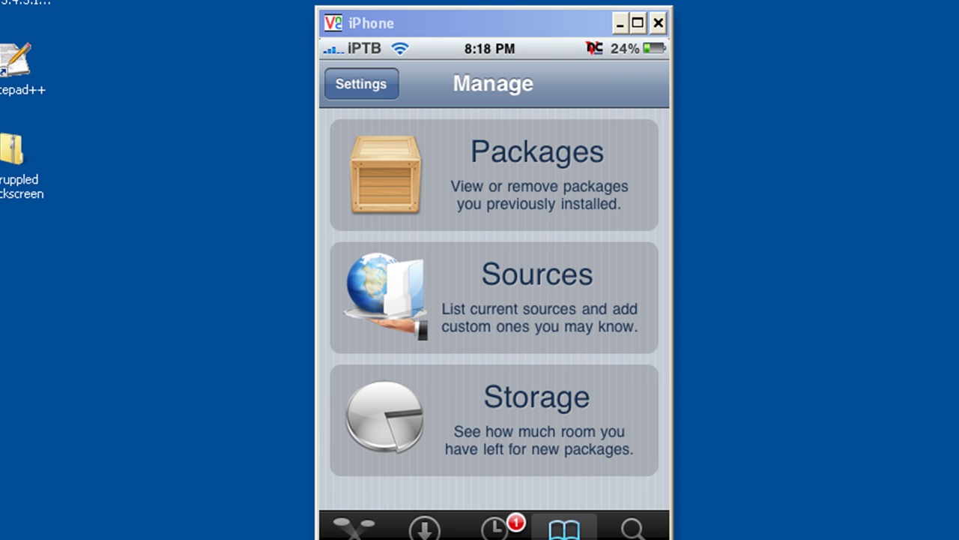
click(494, 174)
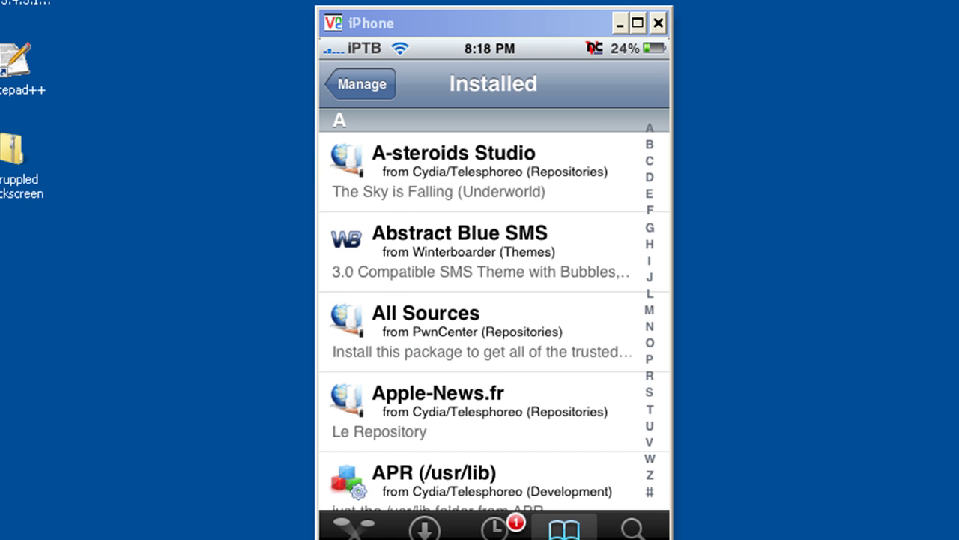
click(649, 310)
Confirm Lockscreen Clock Hide, Lockscreen Dim Delay and Lockscreen Info are installed, then leave Cydia
scroll(480, 315, up, 2)
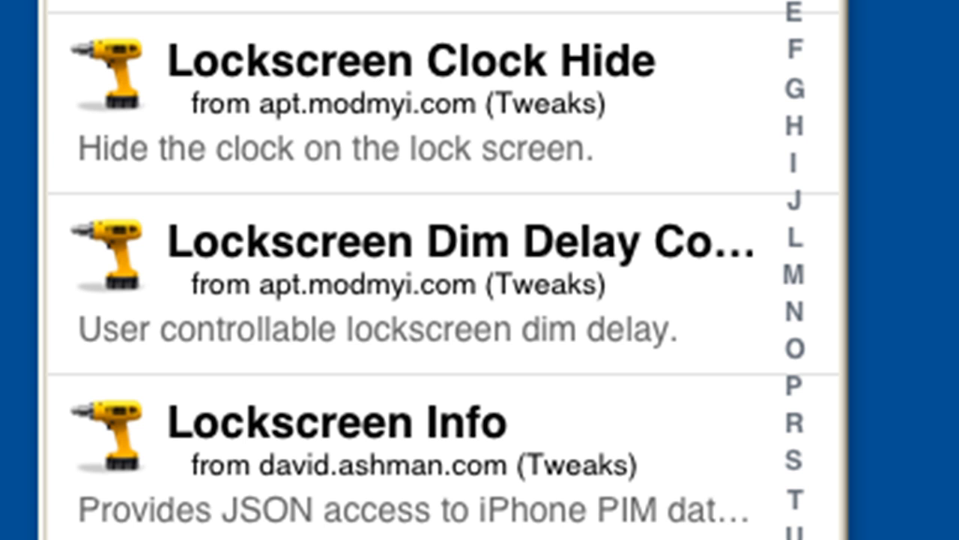
scroll(442, 270, down, 1)
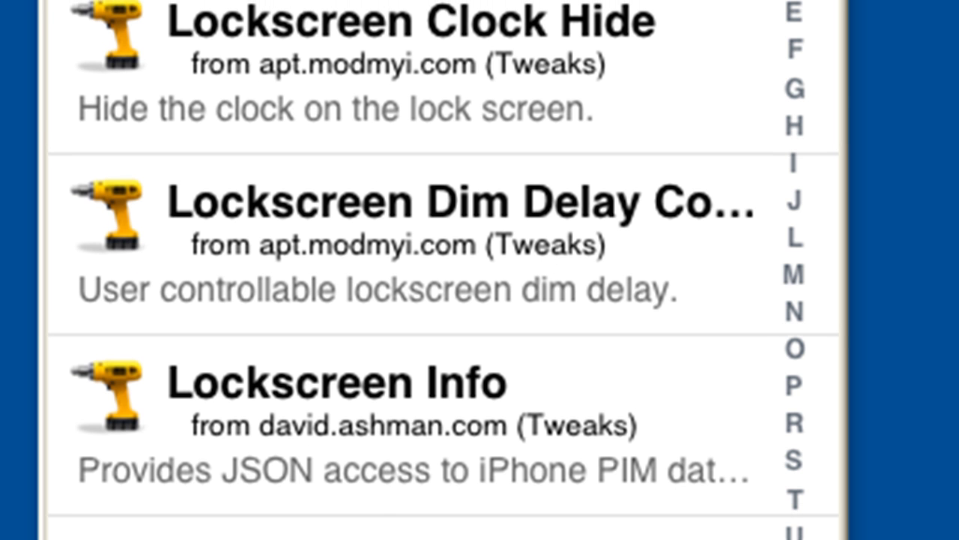
drag(375, 75, 375, 162)
drag(375, 299, 375, 259)
drag(375, 450, 374, 434)
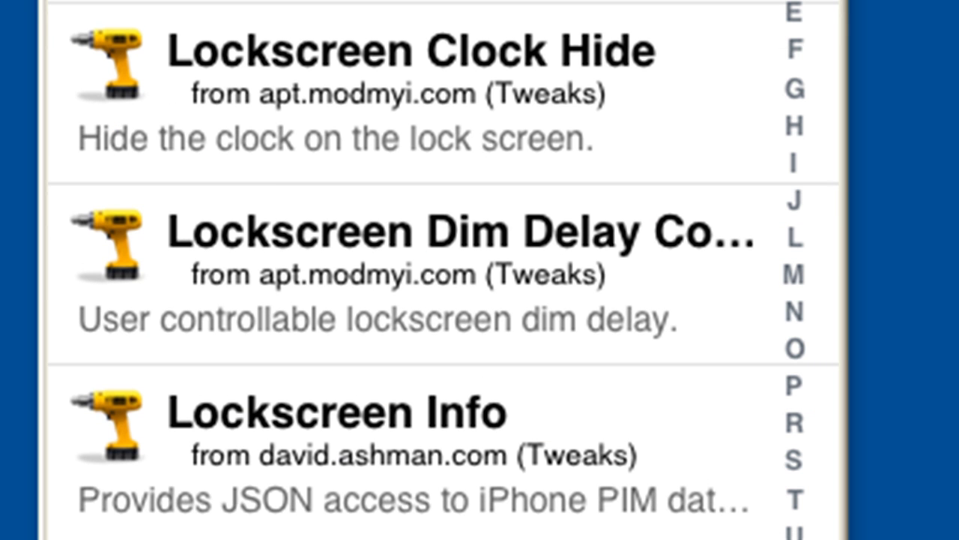
key(super+shift+h)
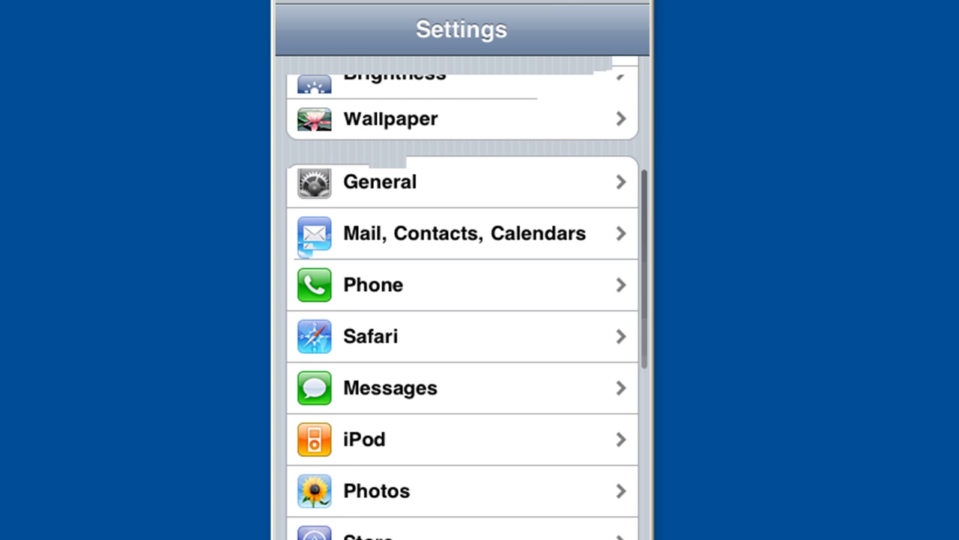
scroll(462, 300, down, 5)
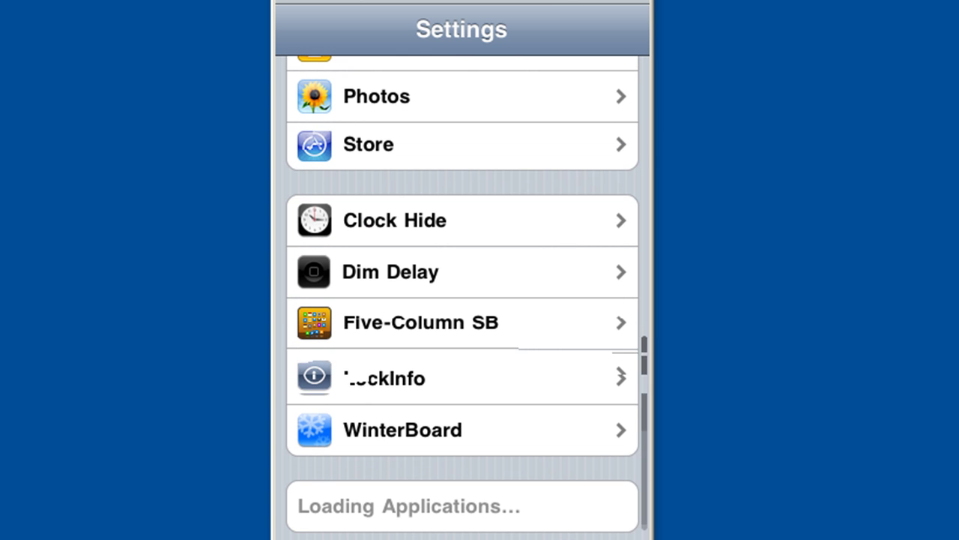
drag(461, 219, 462, 215)
click(461, 271)
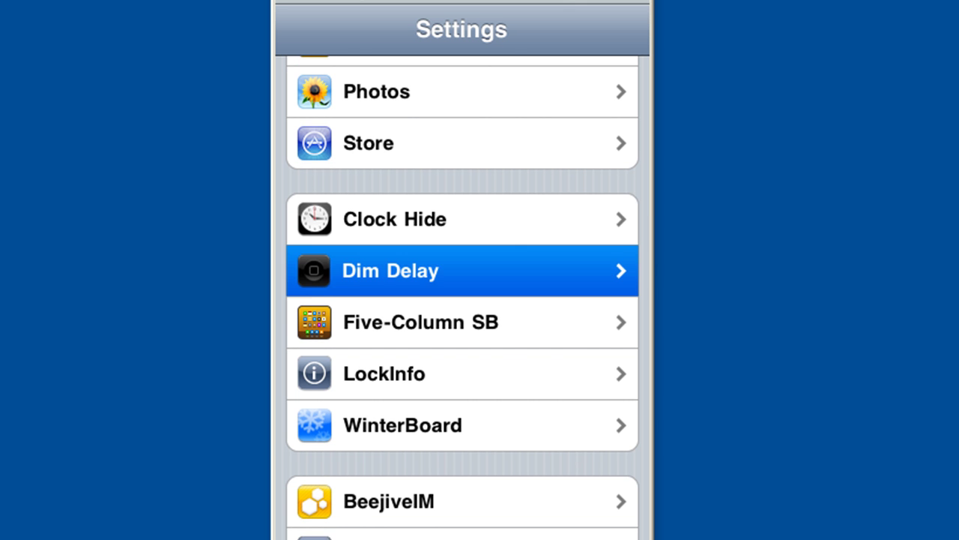
drag(462, 270, 462, 281)
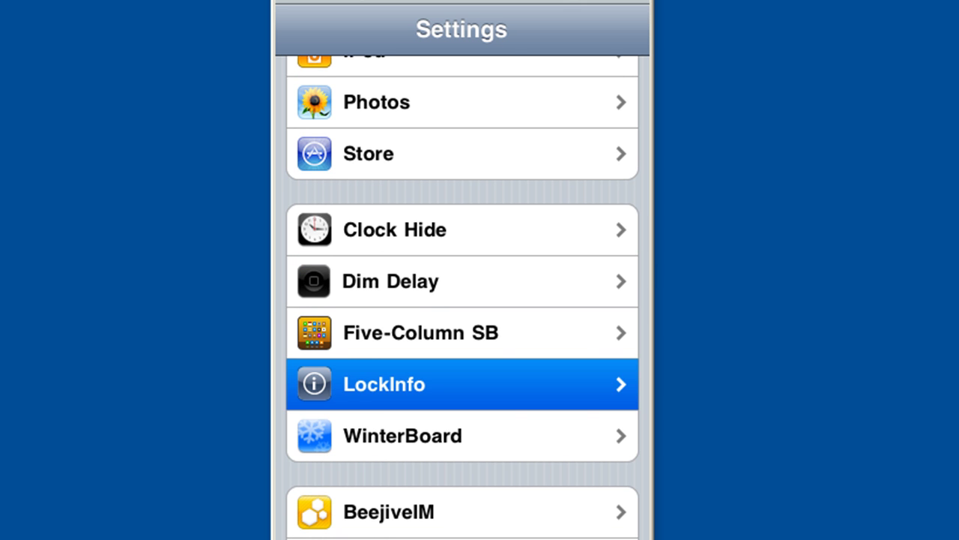
scroll(461, 384, down, 1)
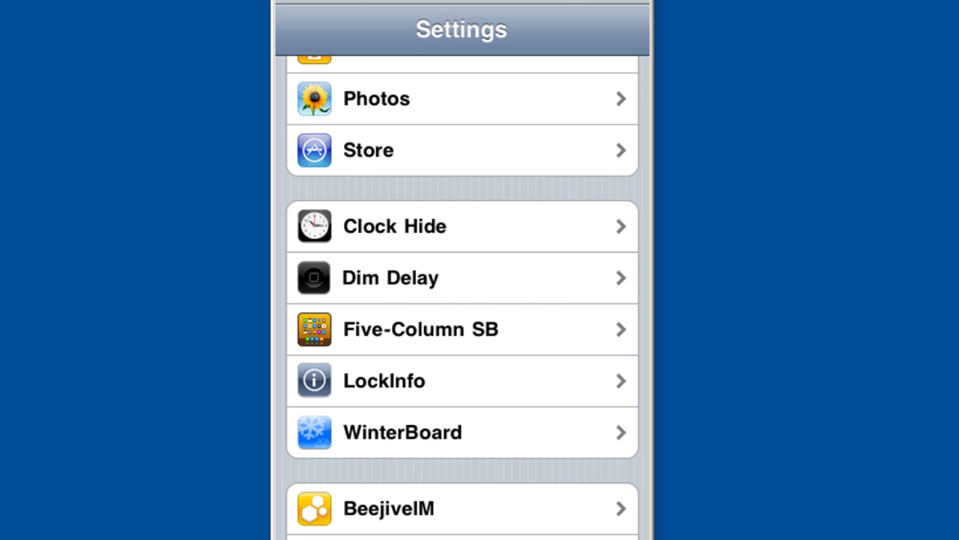
click(395, 225)
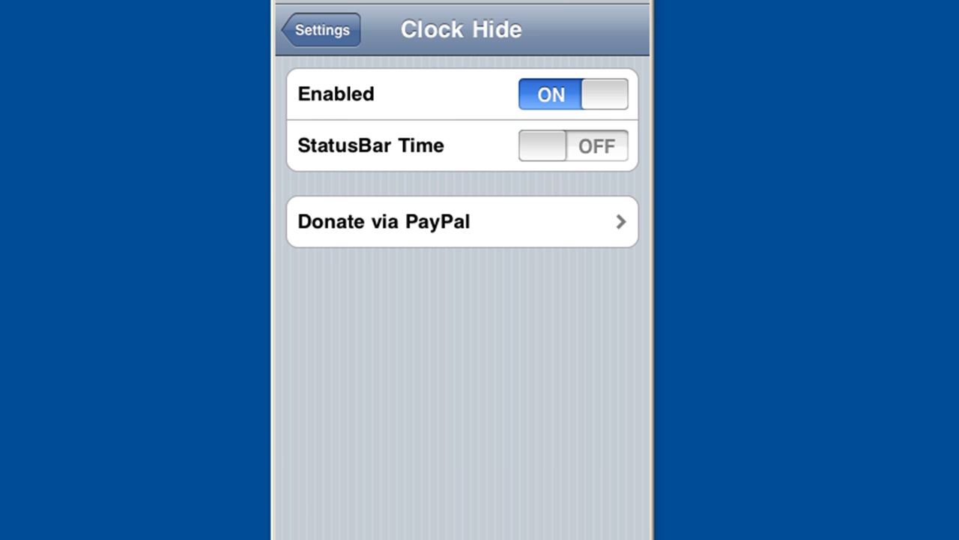
click(321, 30)
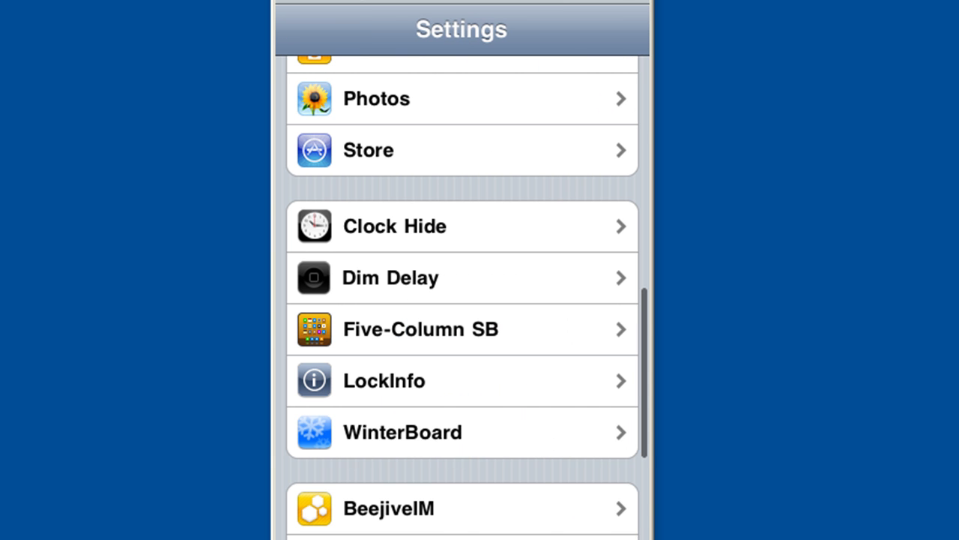
click(390, 277)
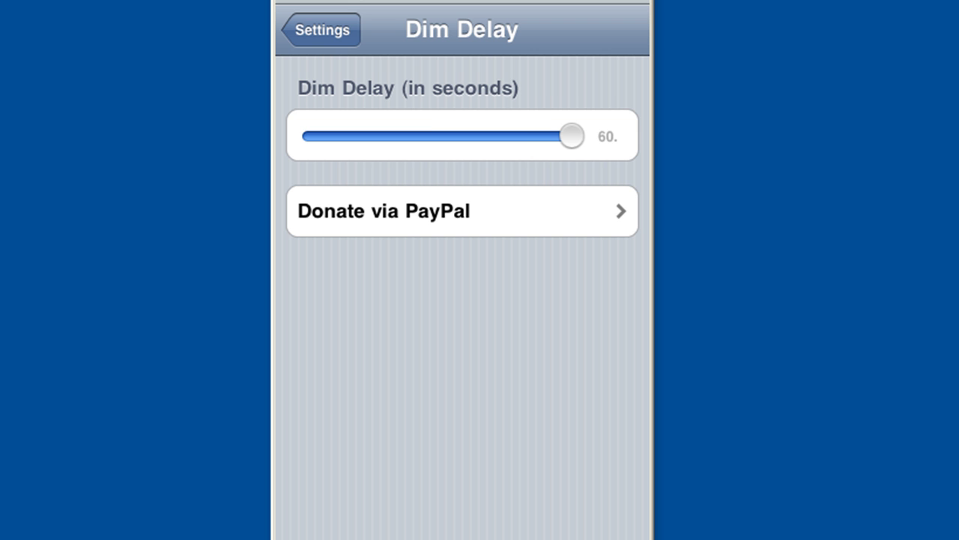
click(321, 30)
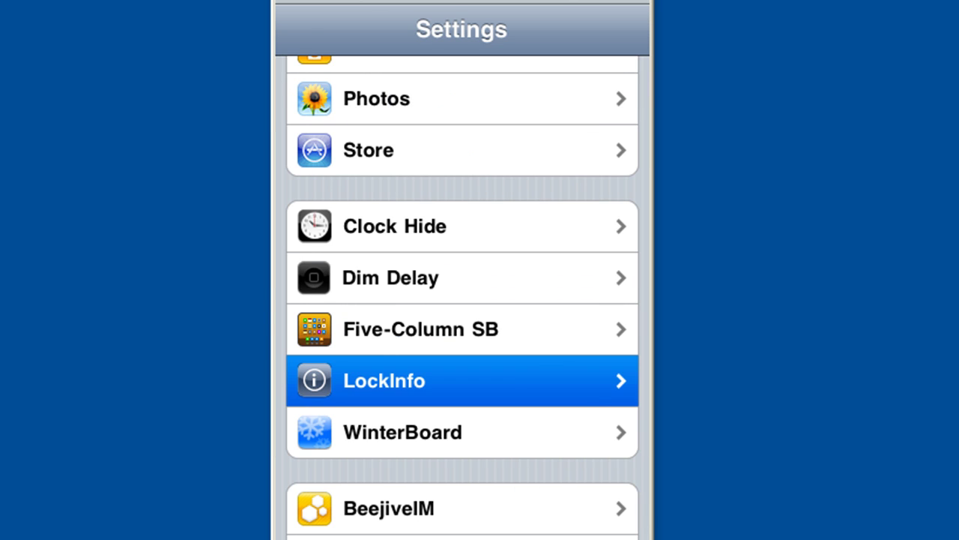
click(385, 380)
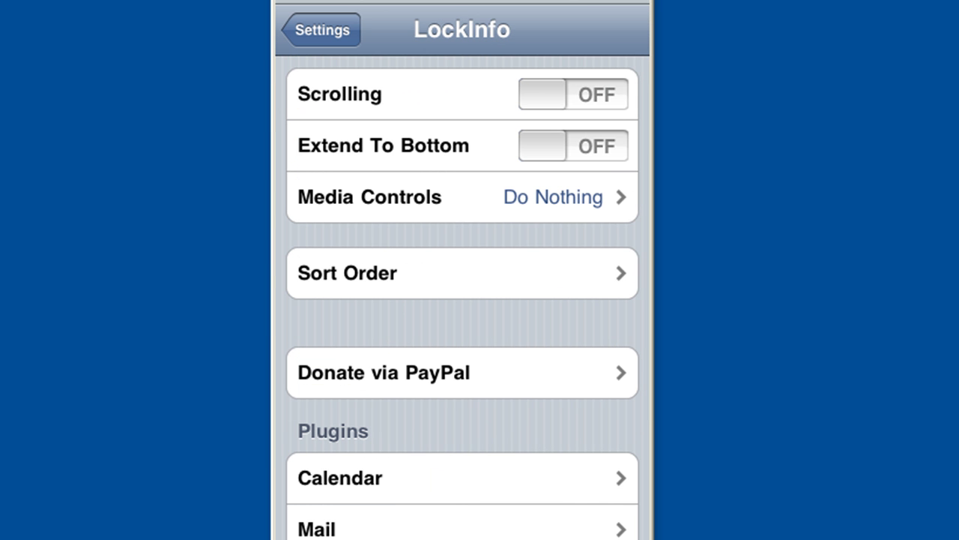
click(321, 30)
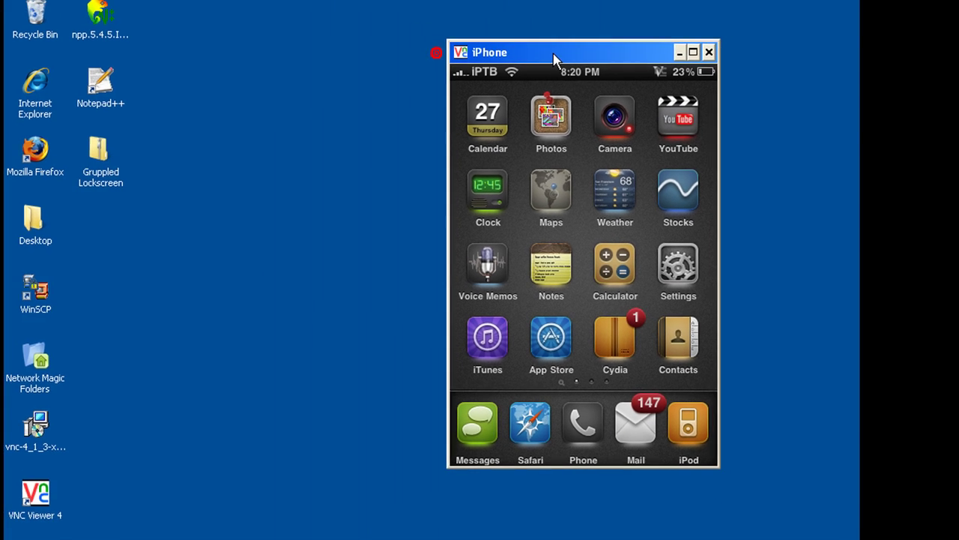
Copy the Gruppled Art, Gruppled LockInfo and Tea LockBackground folders from Gruppled Lockscreen.zip onto the desktop
drag(552, 59, 627, 57)
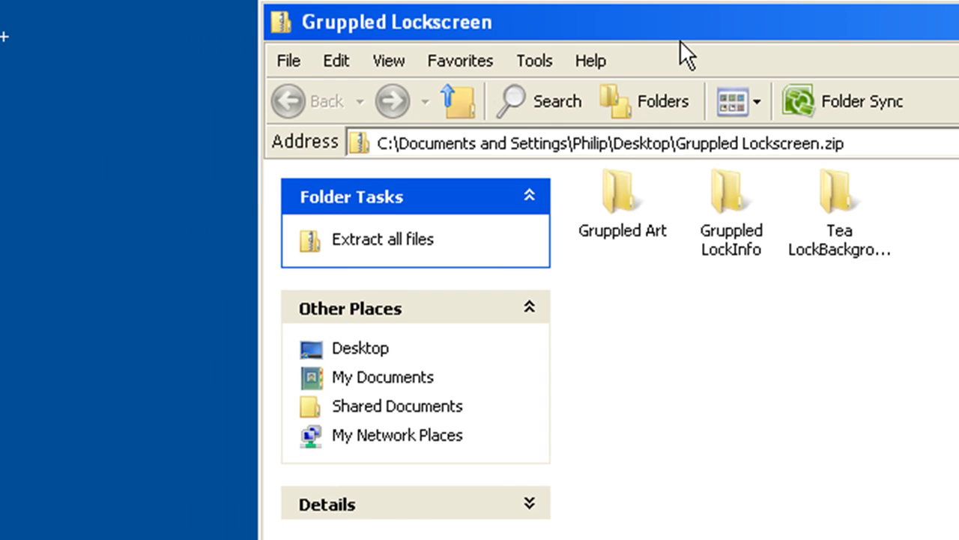
drag(681, 53, 636, 130)
click(592, 296)
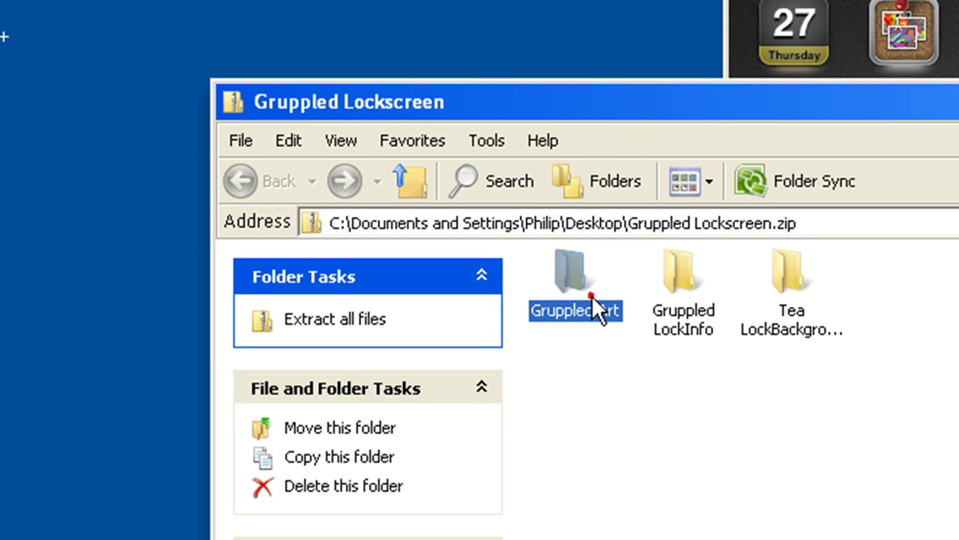
click(670, 311)
click(791, 308)
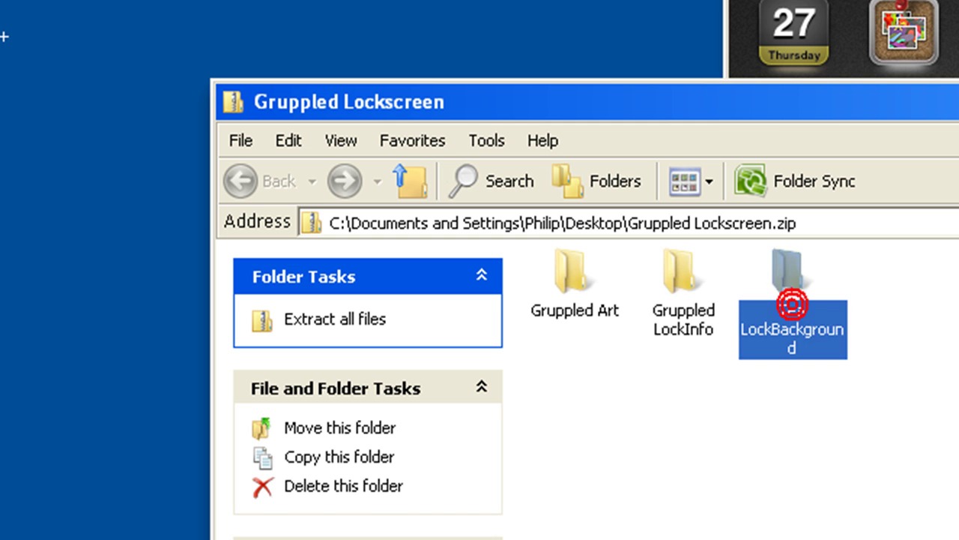
drag(955, 442, 521, 267)
drag(582, 284, 75, 252)
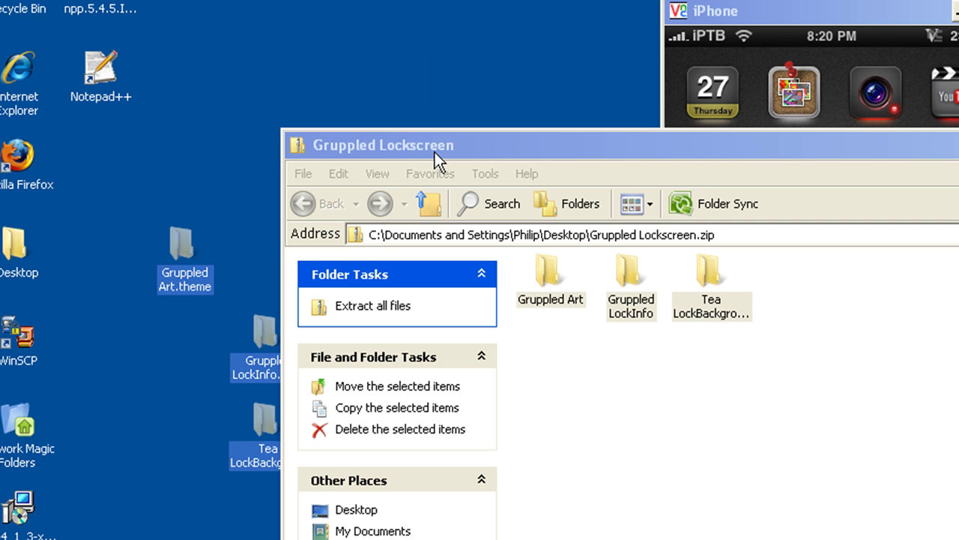
drag(434, 152, 143, 140)
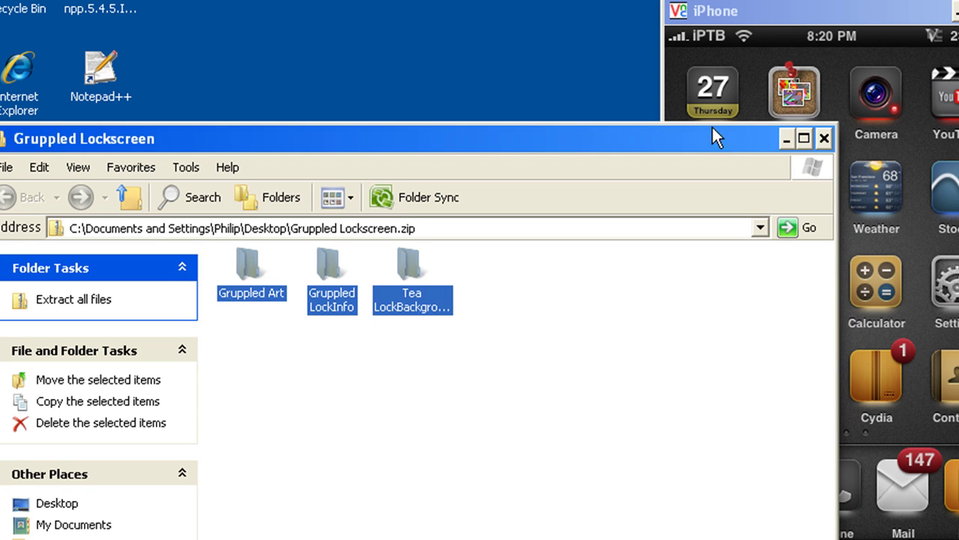
Close the folder window and delete the Gruppled Lockscreen folder from the desktop
click(825, 140)
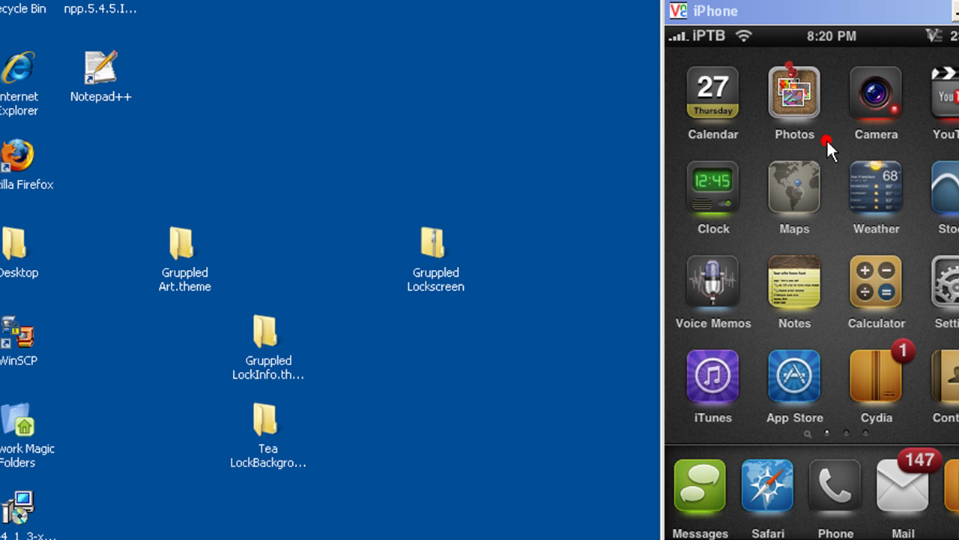
click(430, 243)
key(Delete)
key(Return)
Line up Gruppled Art, Gruppled LockInfo and Tea LockBackground theme folders in the second desktop column
drag(374, 492, 337, 175)
click(528, 412)
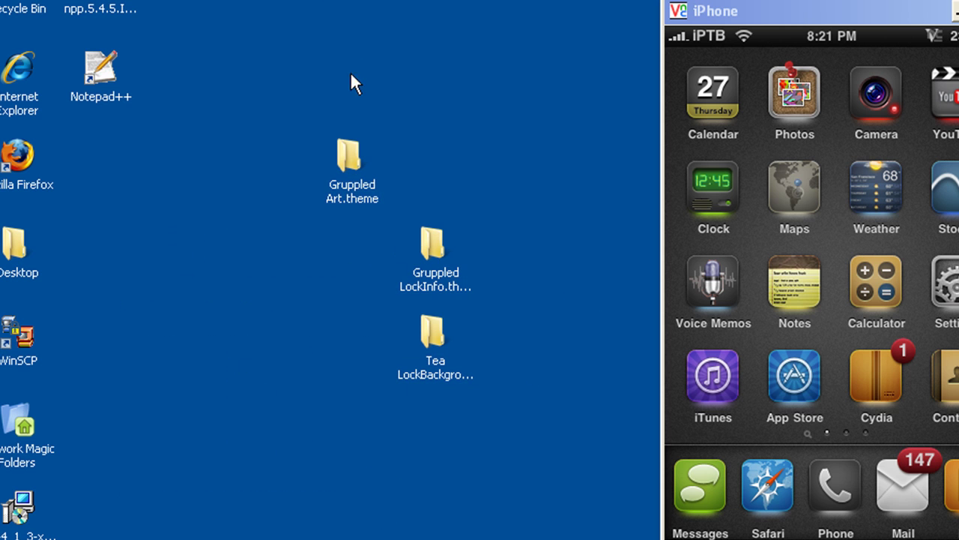
click(349, 162)
click(461, 288)
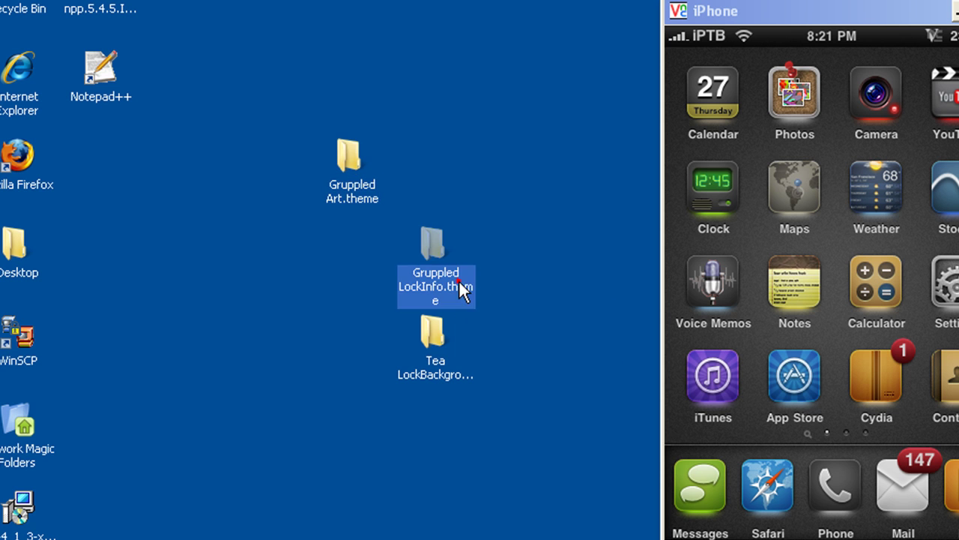
click(440, 343)
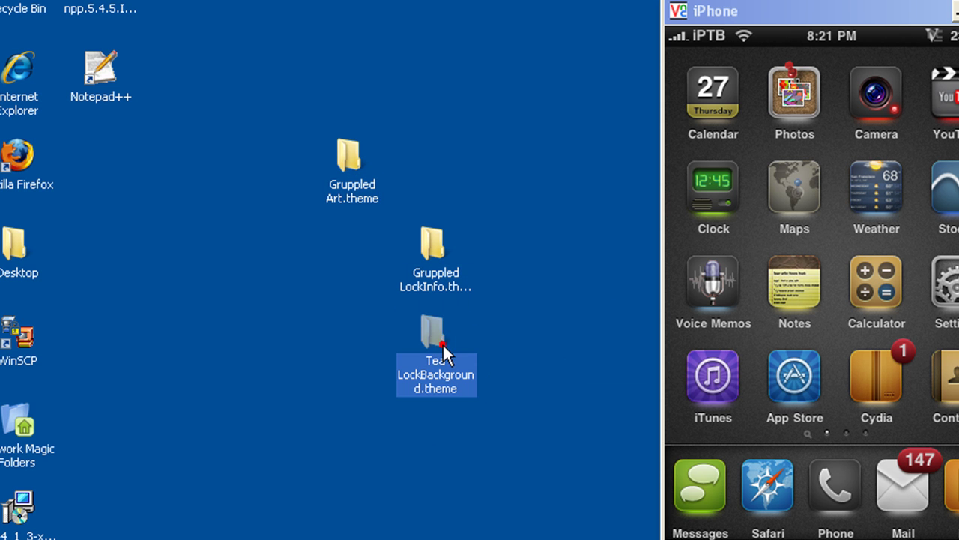
click(506, 381)
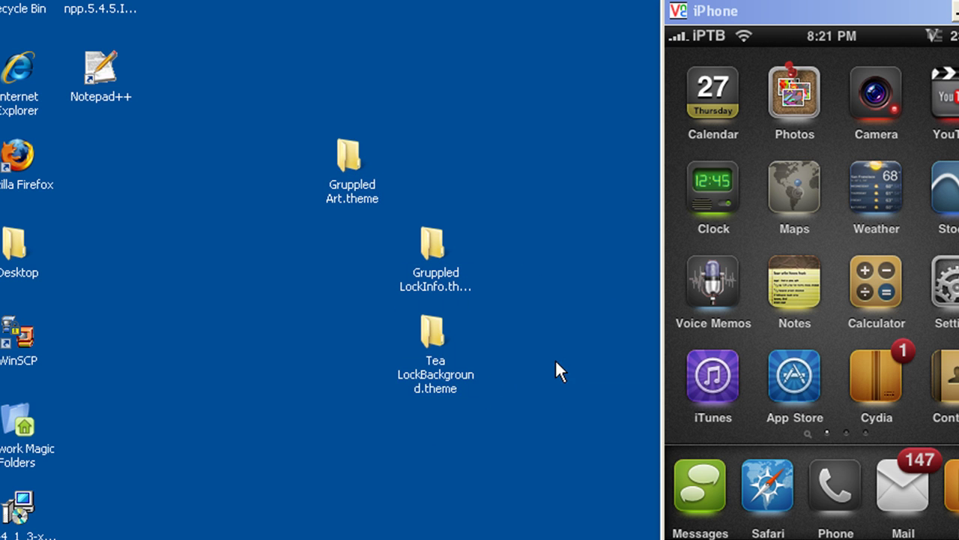
drag(535, 392, 156, 225)
click(417, 337)
drag(353, 163, 139, 158)
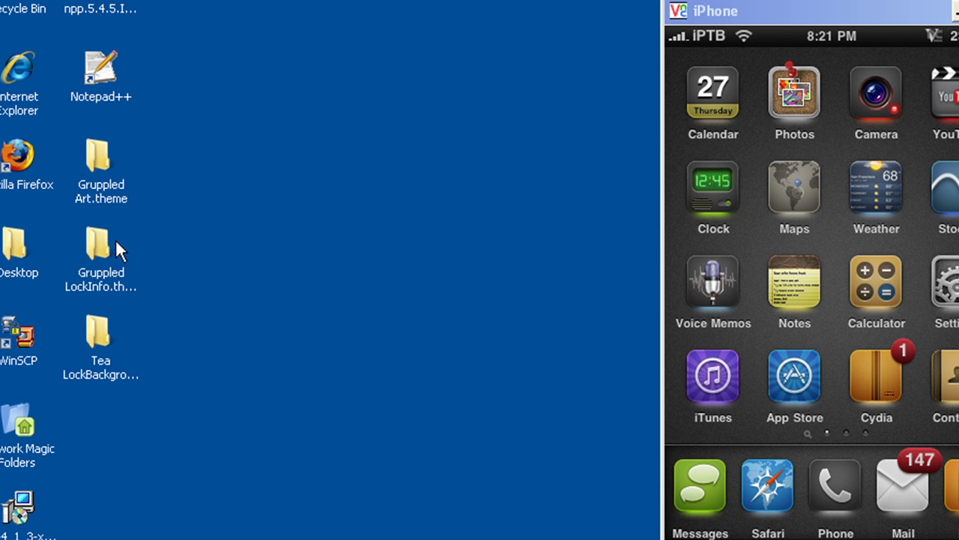
click(133, 272)
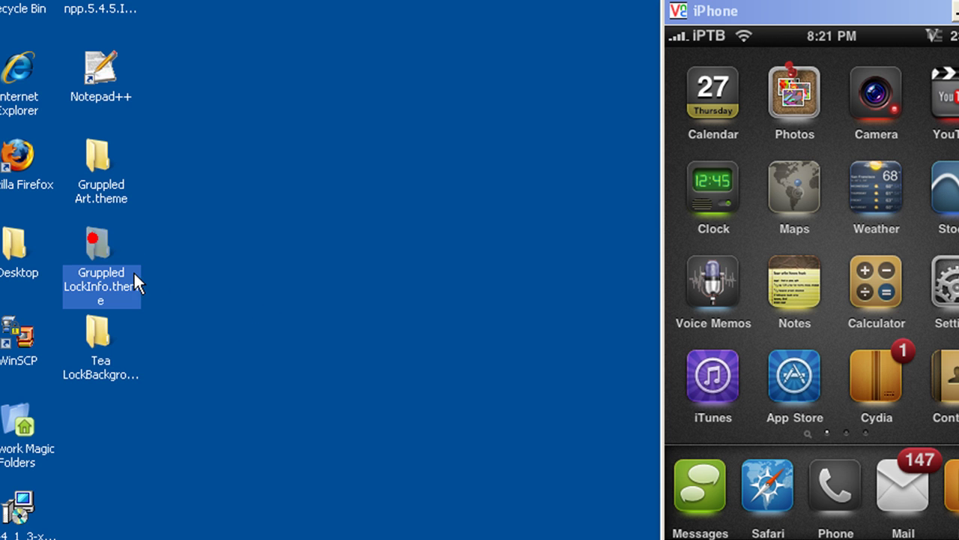
Open Gruppled LockInfo.theme > Bundles > com.ashman.LockInfo
double_click(96, 237)
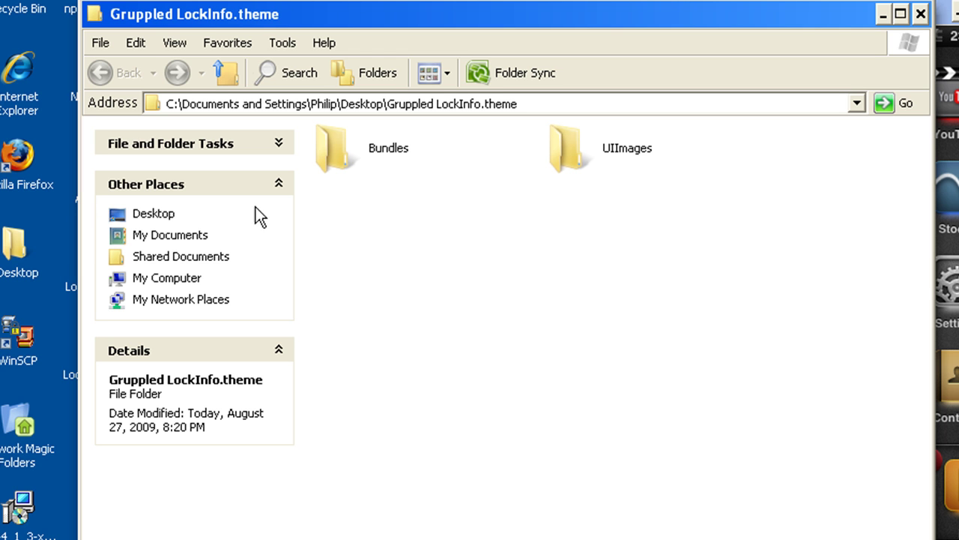
double_click(338, 157)
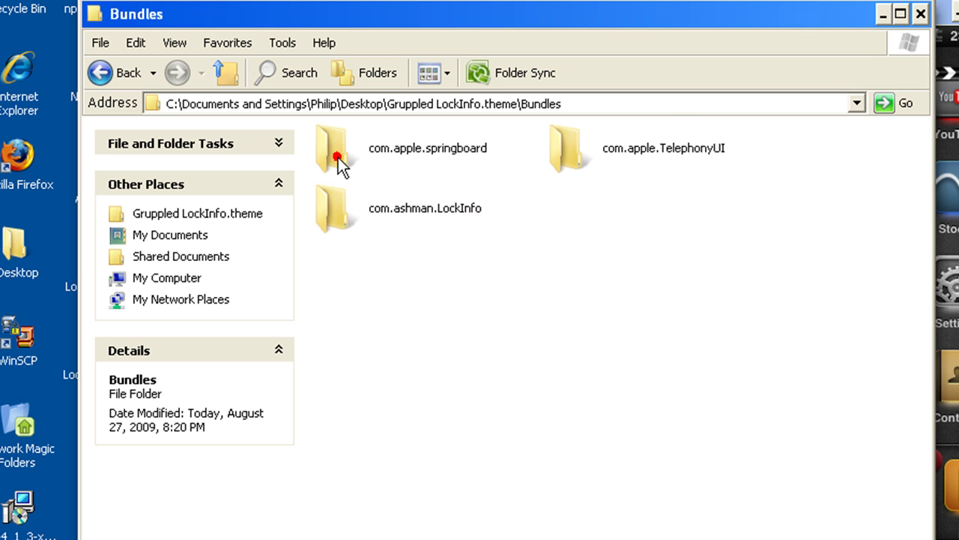
mouse_move(388, 214)
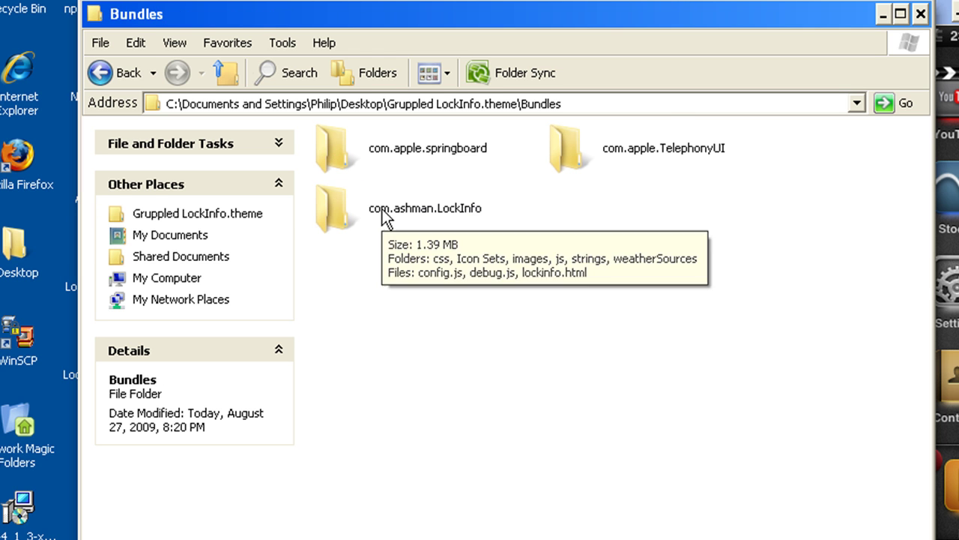
double_click(448, 214)
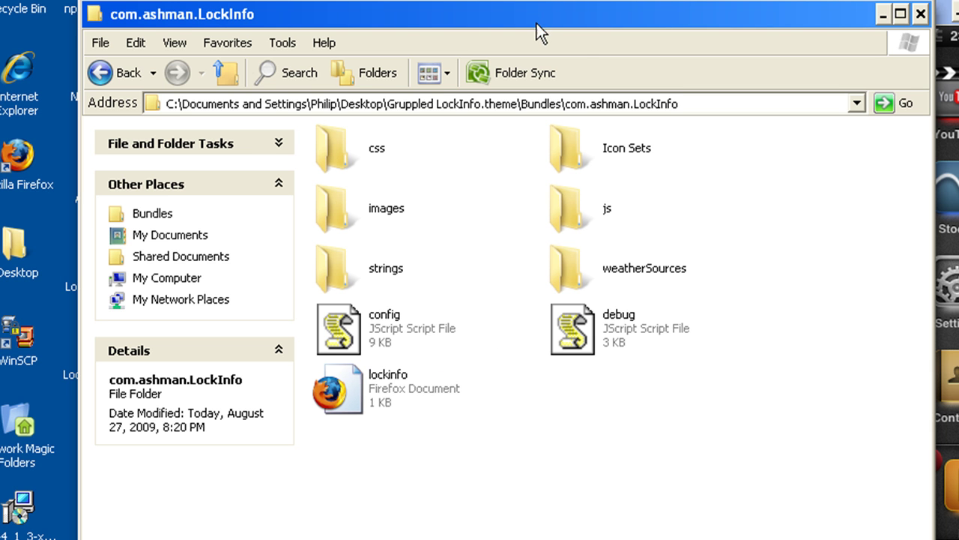
Open the config file from com.ashman.LockInfo in Notepad++
drag(548, 27, 676, 15)
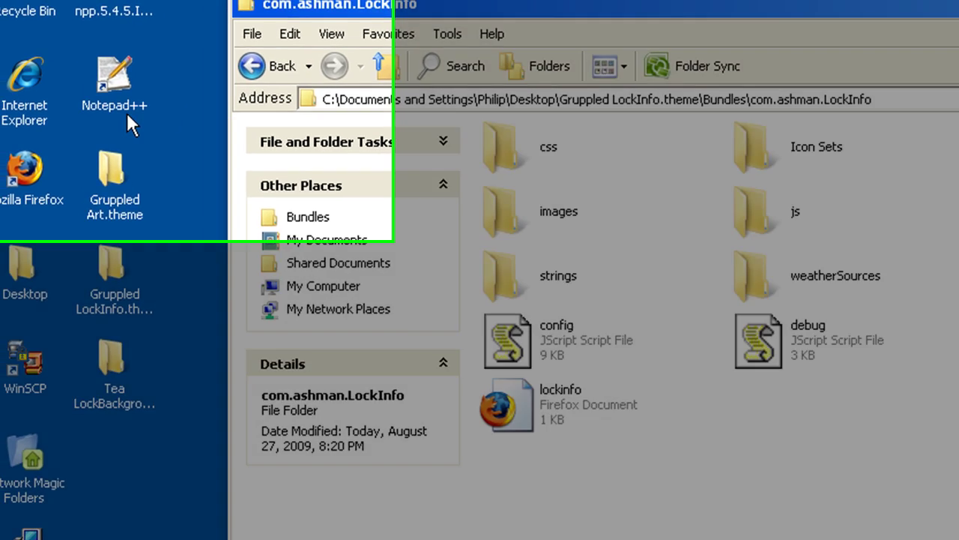
click(112, 85)
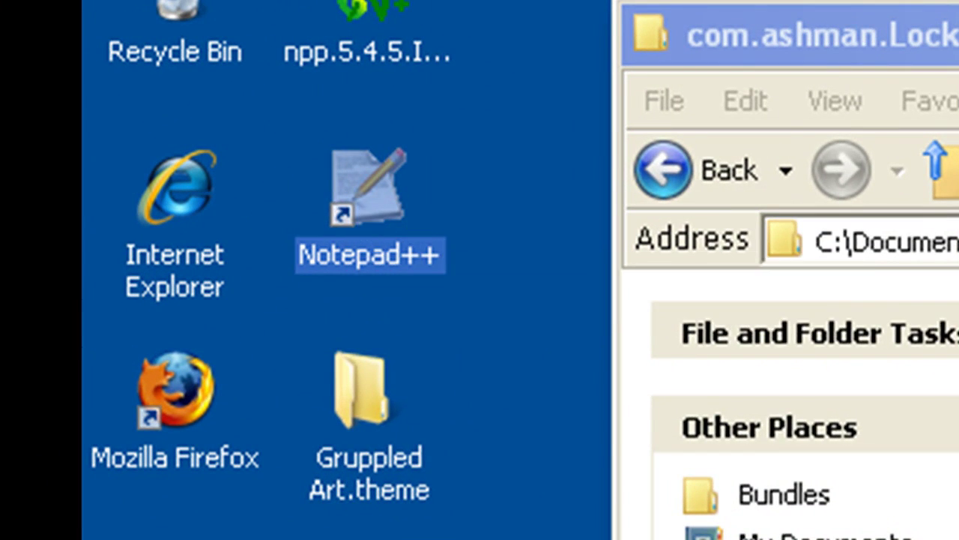
drag(749, 35, 418, 105)
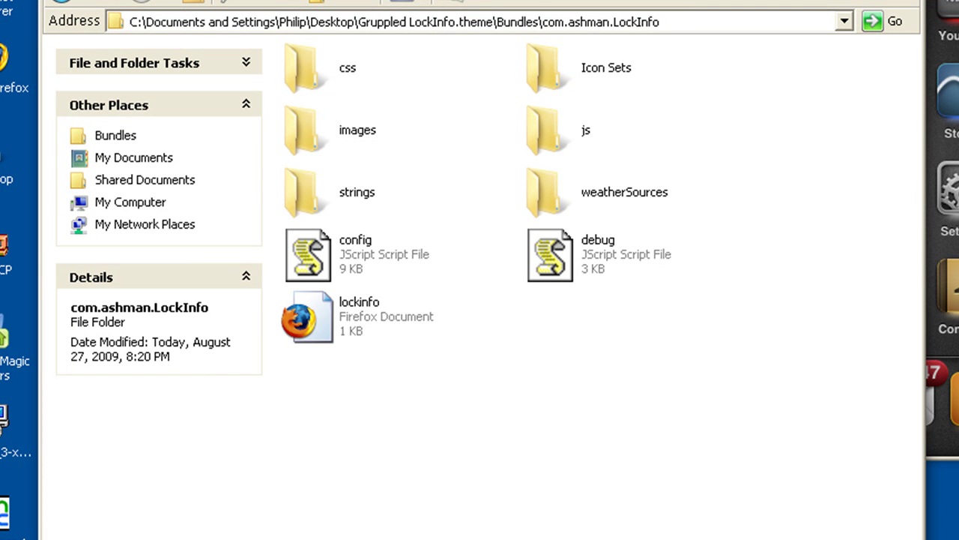
right_click(299, 242)
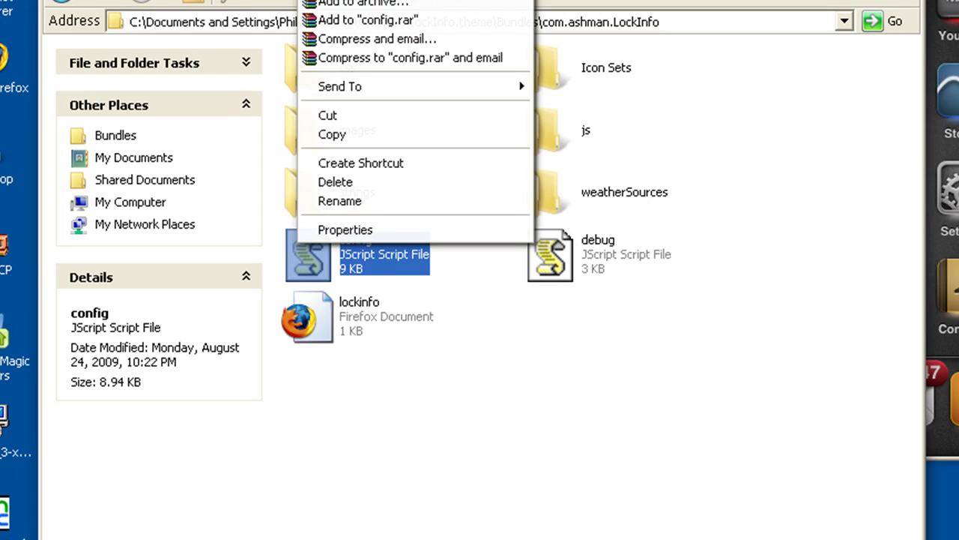
key(Escape)
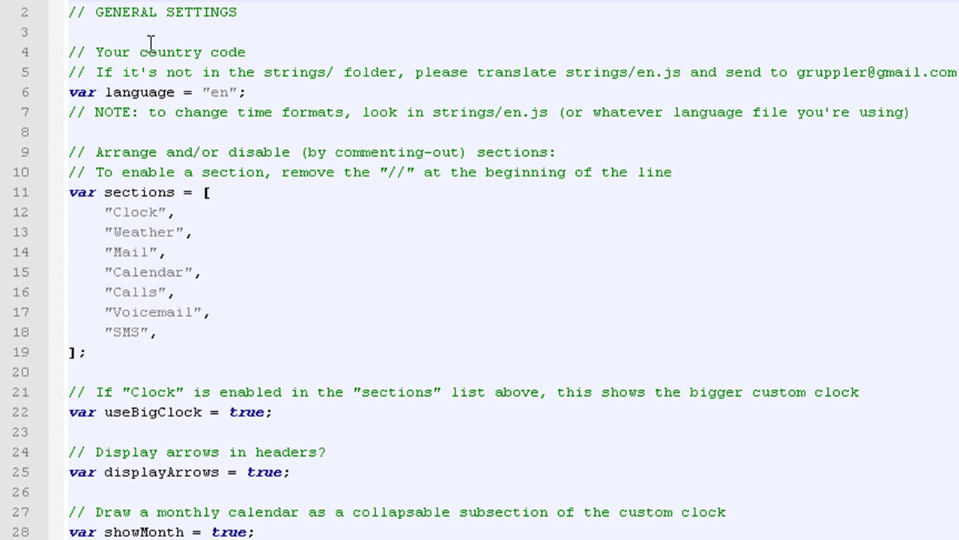
drag(73, 52, 310, 67)
click(290, 69)
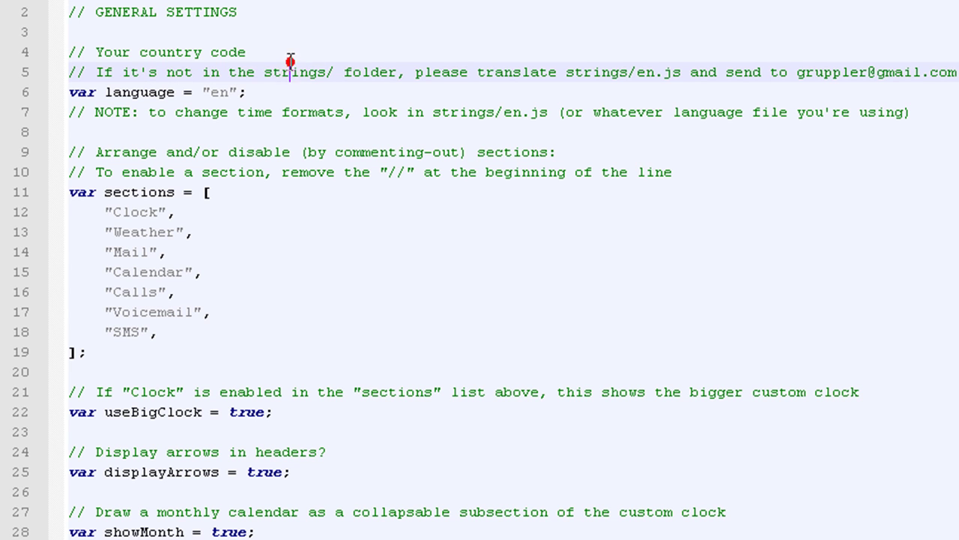
click(136, 19)
click(175, 67)
click(262, 124)
click(203, 192)
click(254, 153)
click(263, 112)
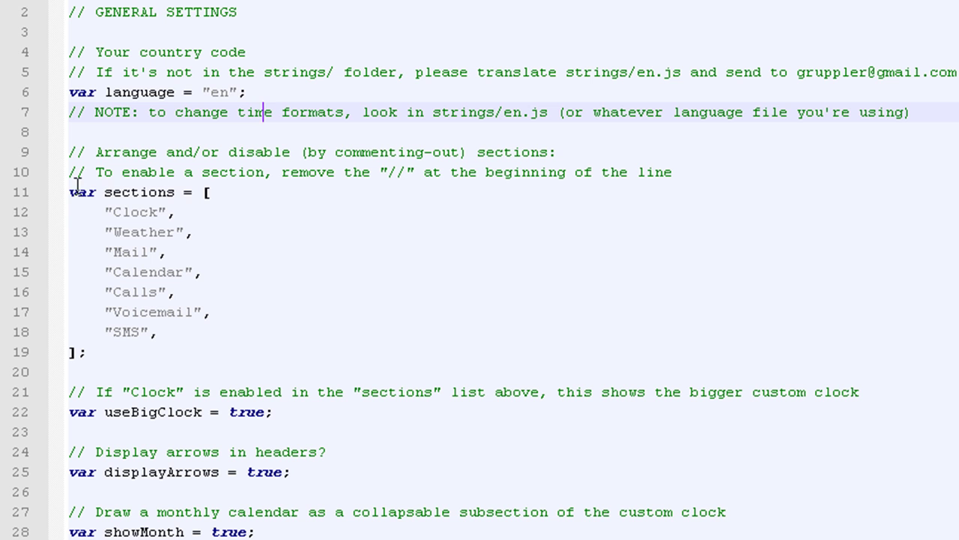
click(16, 194)
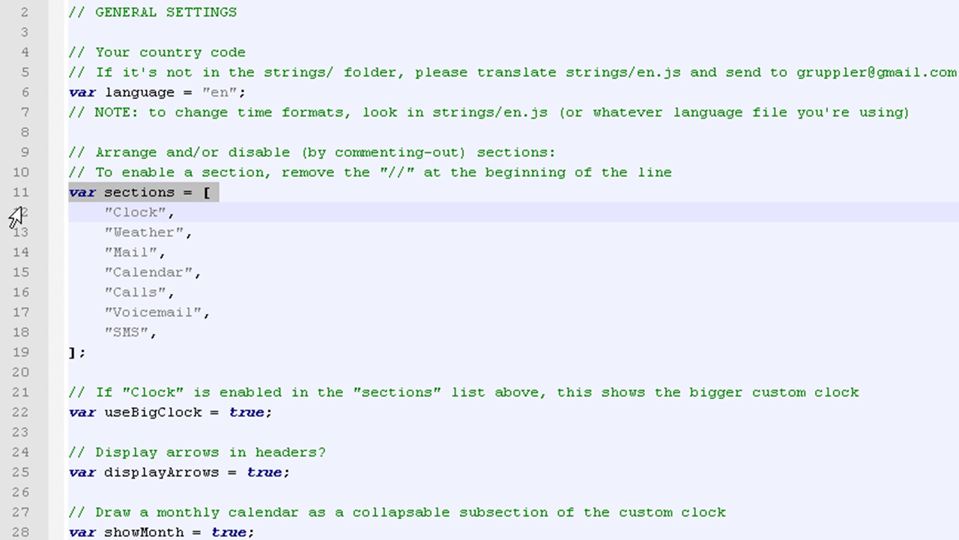
click(130, 212)
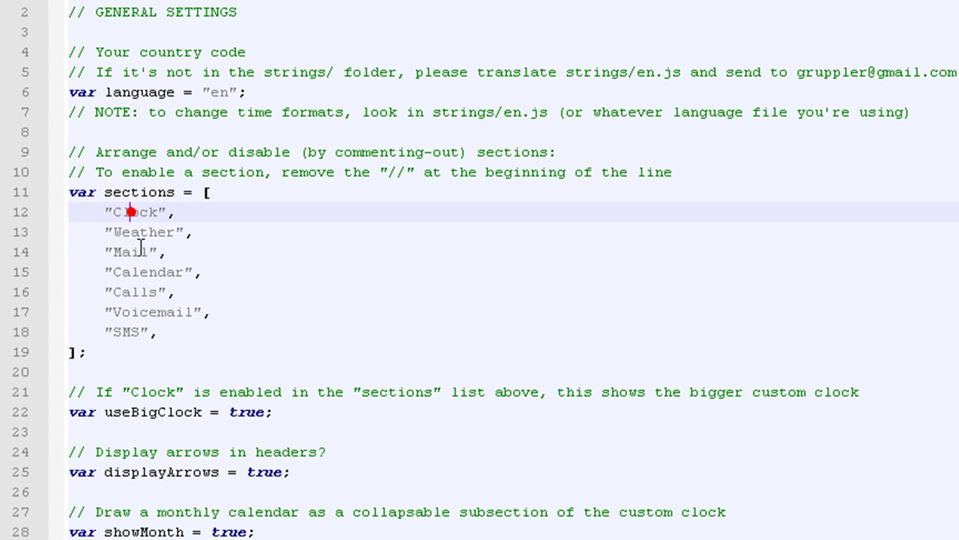
click(96, 335)
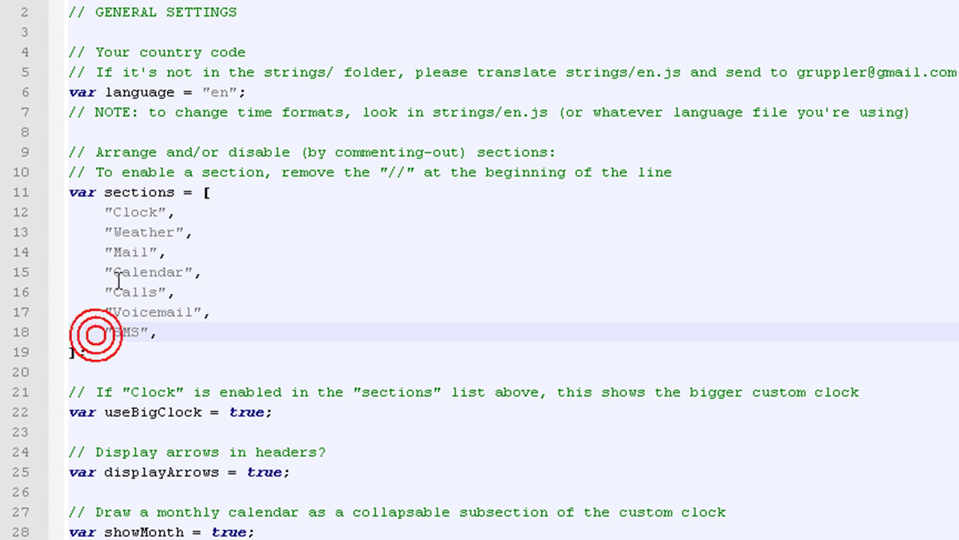
click(138, 213)
click(124, 252)
click(117, 291)
click(120, 351)
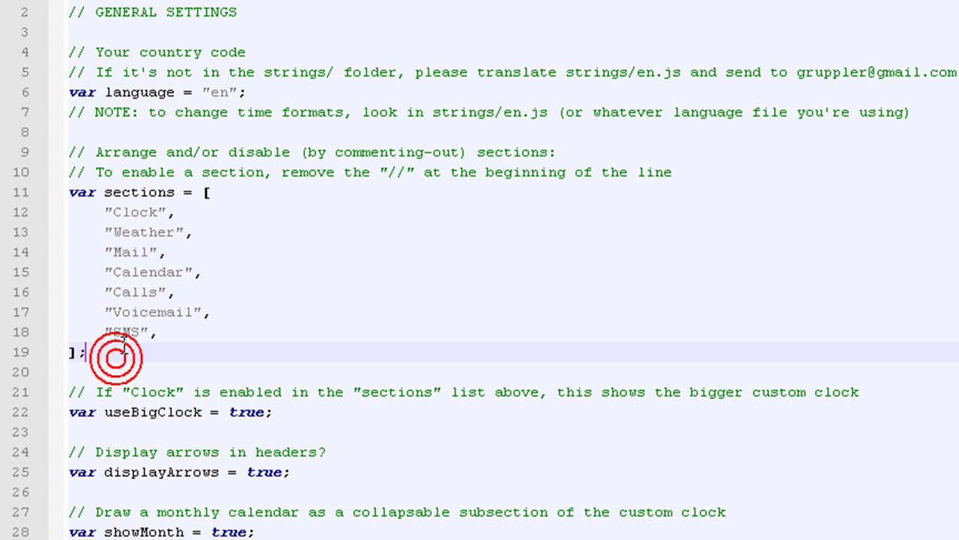
triple_click(125, 346)
click(94, 337)
click(74, 335)
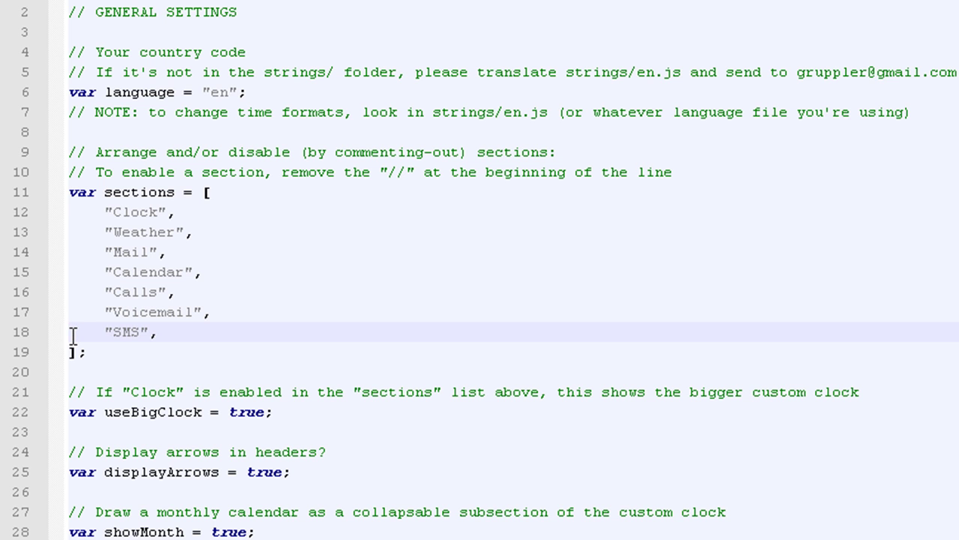
text(//)
key(BackSpace)
key(BackSpace)
click(73, 214)
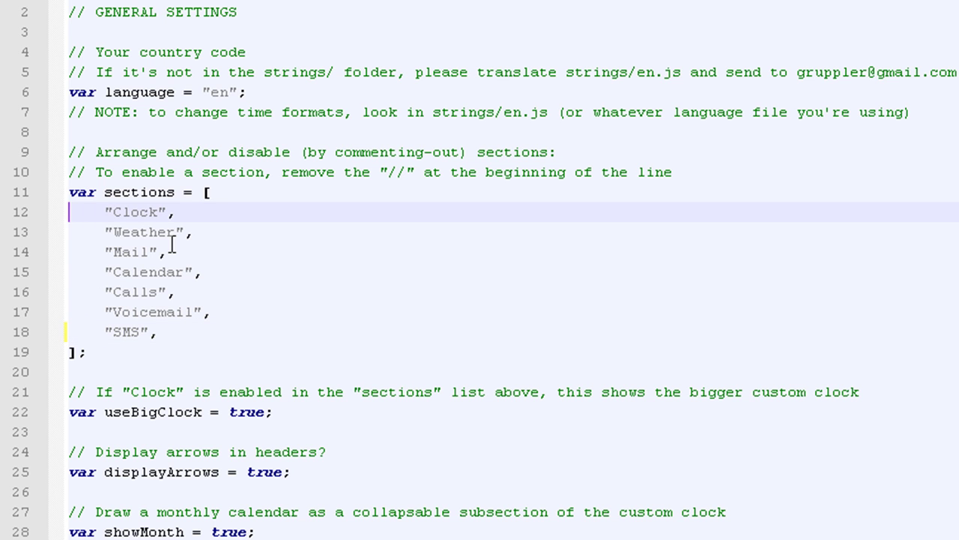
text(//)
key(BackSpace)
key(BackSpace)
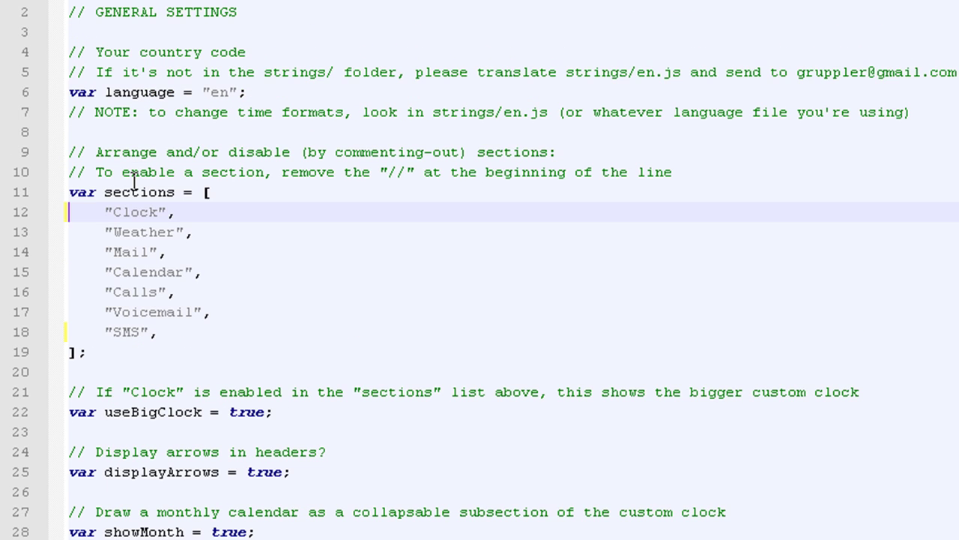
Set the Clock entry on line 39 of defaultCollapsed to true
scroll(134, 182, down, 1)
scroll(135, 182, down, 4)
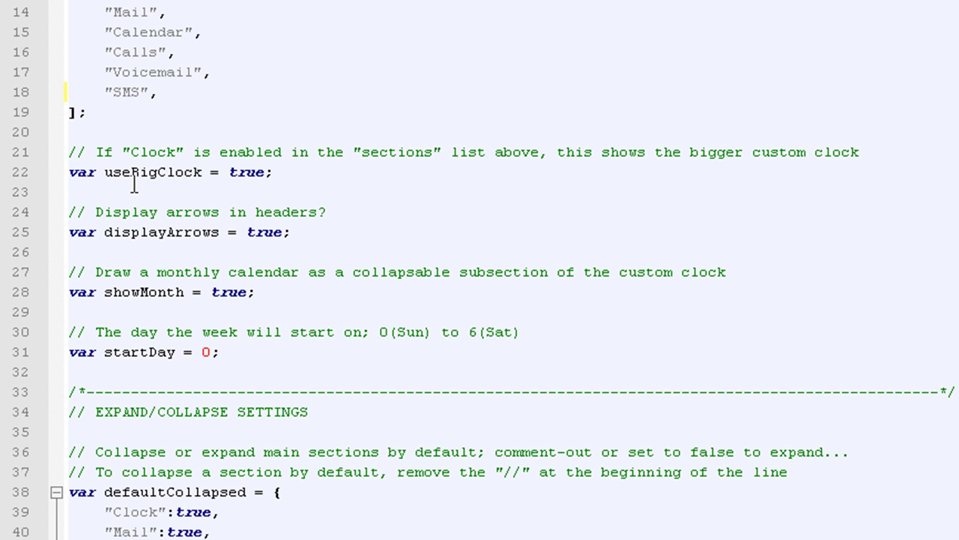
scroll(160, 232, down, 1)
scroll(159, 233, down, 1)
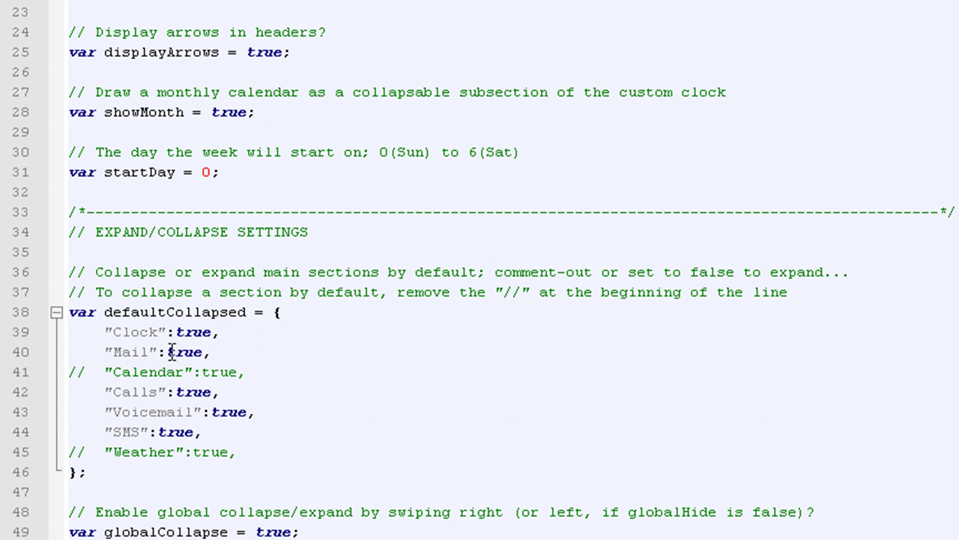
scroll(141, 322, down, 1)
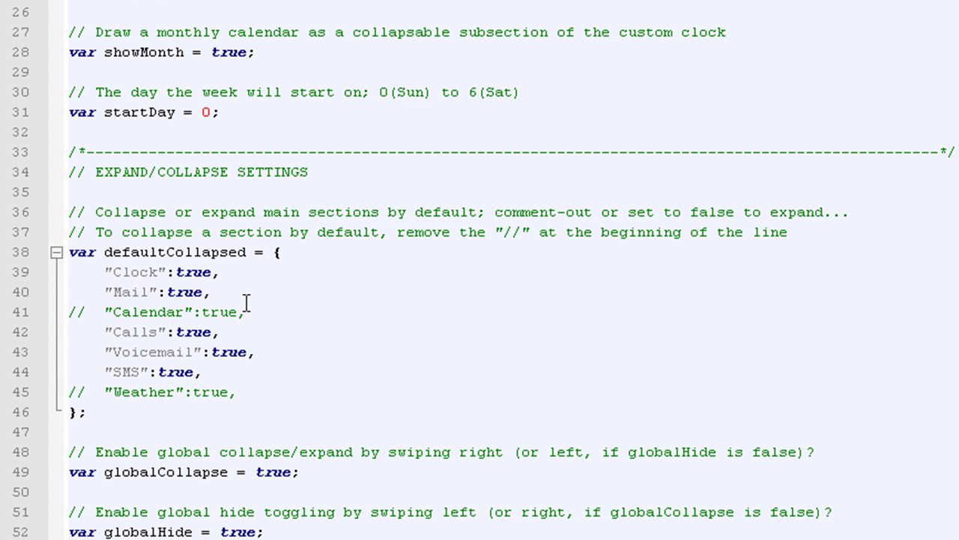
scroll(406, 417, down, 1)
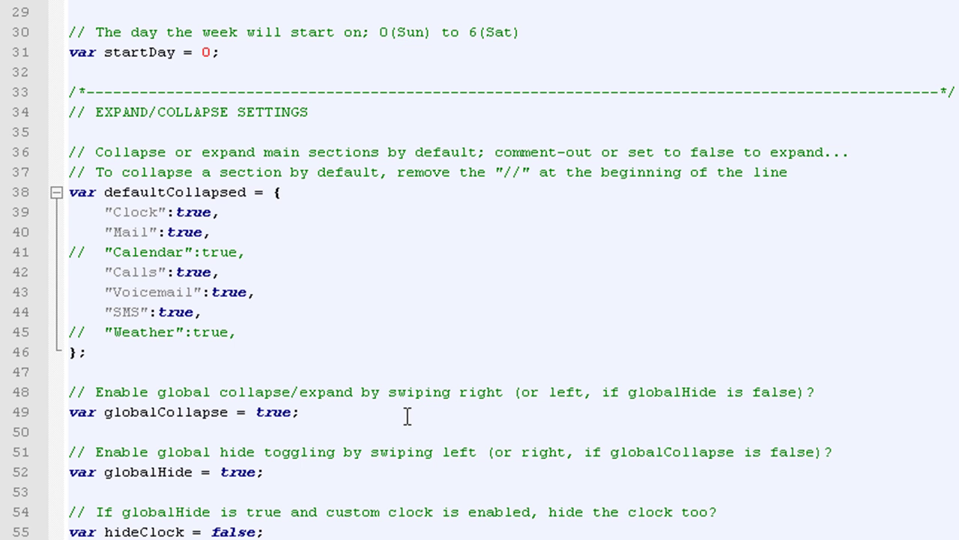
drag(175, 212, 209, 213)
text(false)
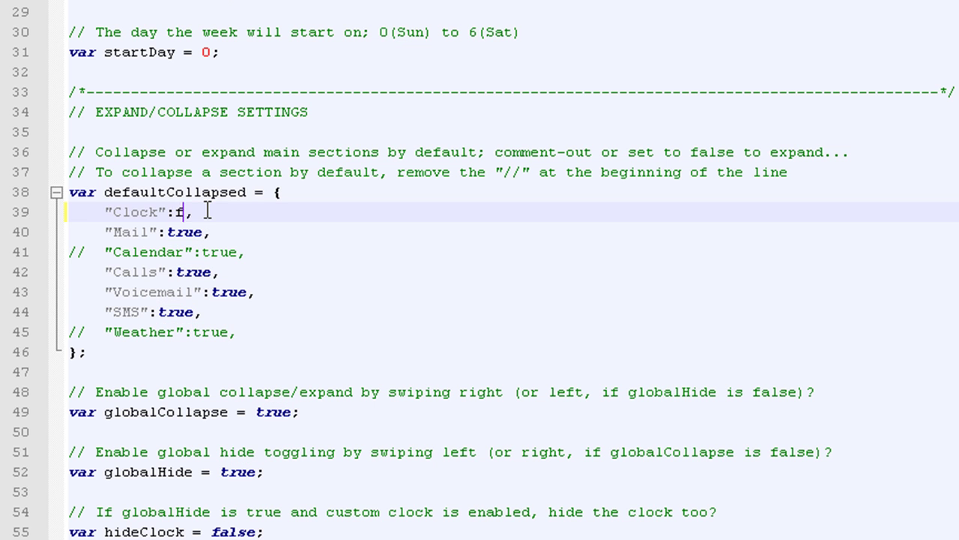
key(BackSpace)
text(true)
Uncomment the Weather and Calendar entries in defaultCollapsed
click(85, 332)
key(BackSpace)
key(BackSpace)
key(Up)
key(Up)
key(Up)
key(Up)
key(Delete)
key(Delete)
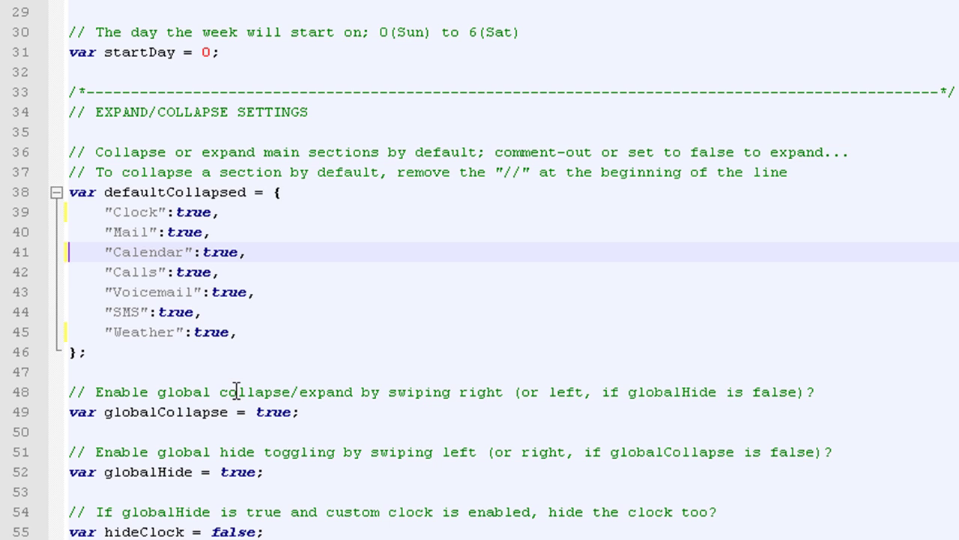
Replace true with false for hideEmptySections on line 75, then scroll back up
scroll(247, 394, down, 1)
scroll(247, 393, down, 2)
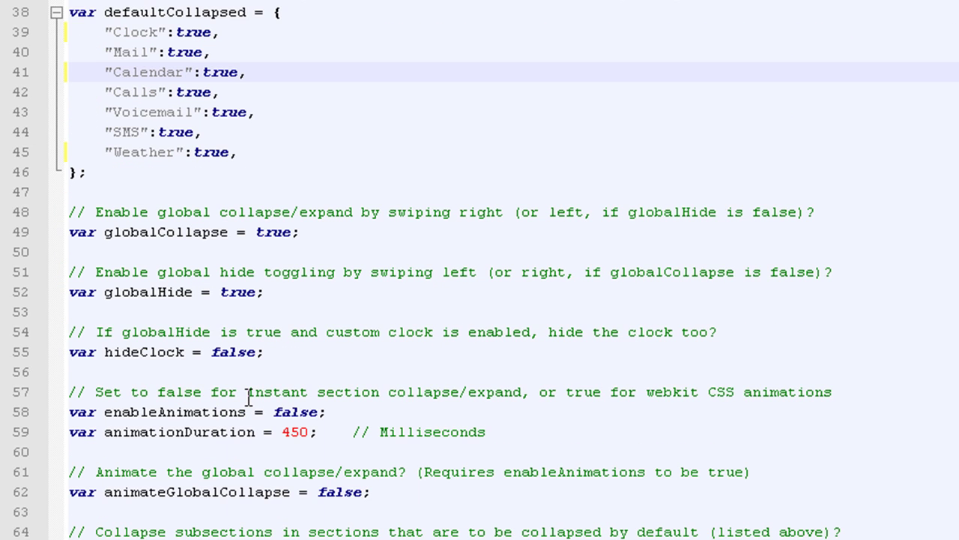
scroll(249, 397, down, 3)
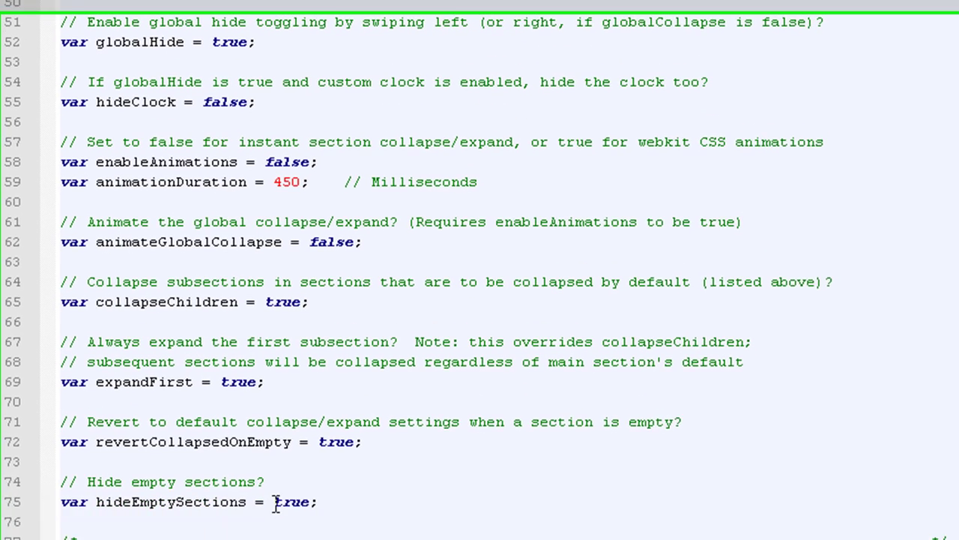
double_click(283, 487)
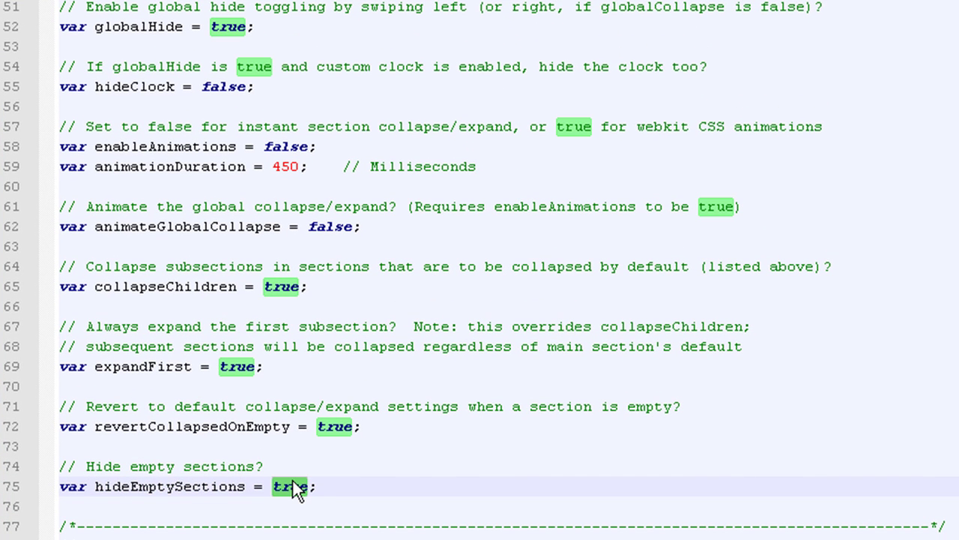
text(false)
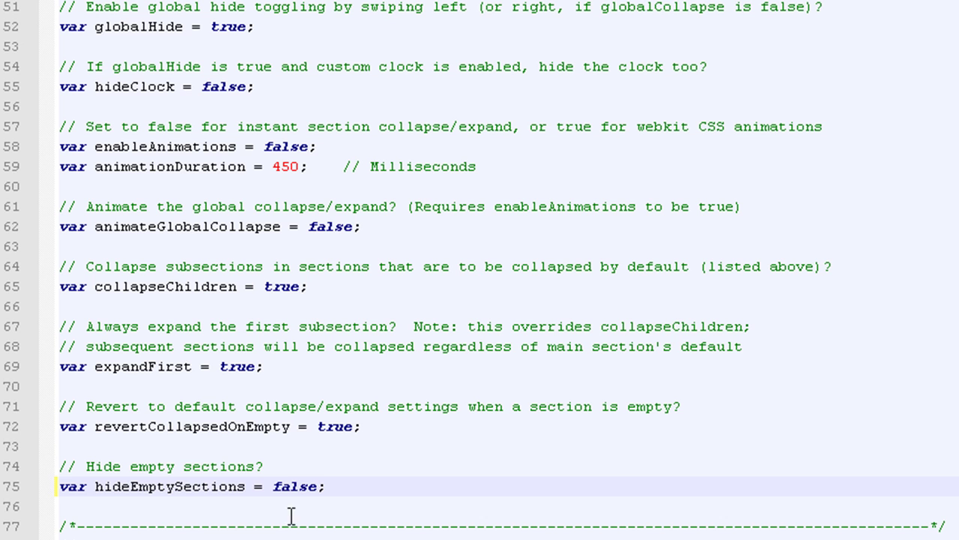
click(252, 426)
click(231, 447)
click(206, 486)
scroll(262, 450, down, 1)
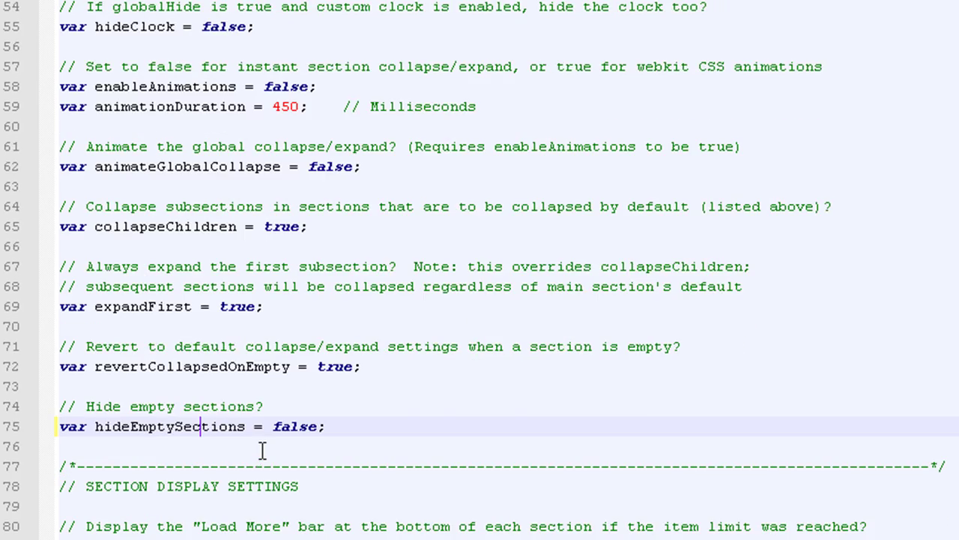
scroll(260, 426, down, 7)
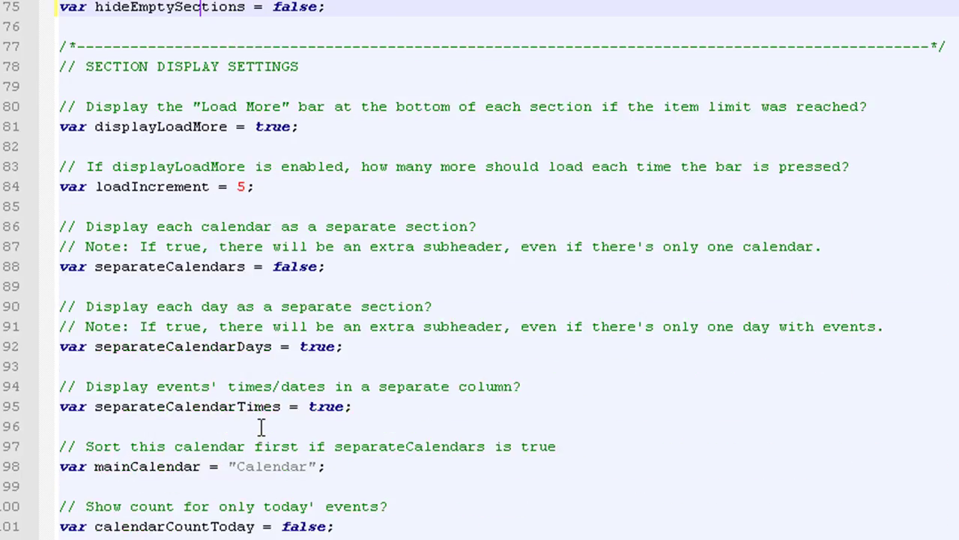
scroll(258, 426, up, 13)
scroll(259, 426, up, 10)
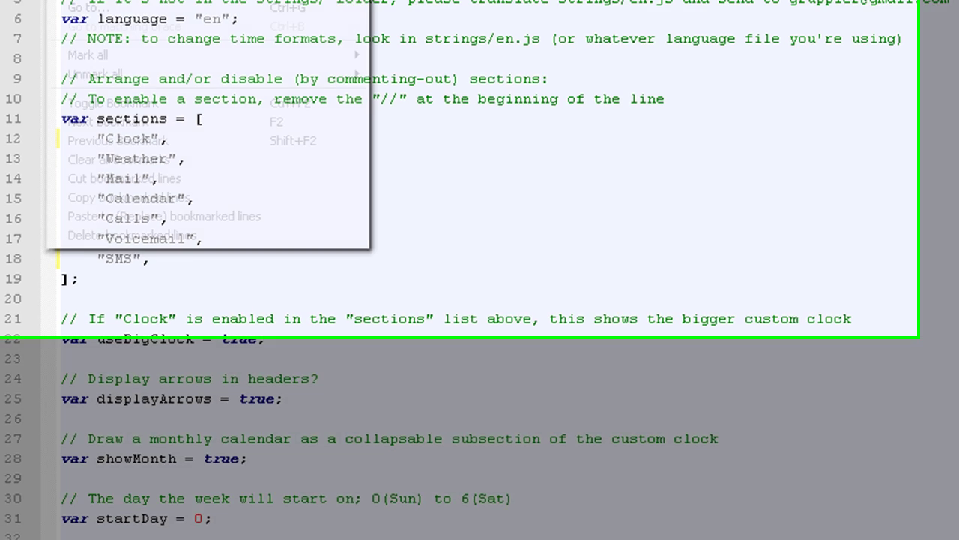
Find the first occurrence of 'weather' in config.js
click(115, 37)
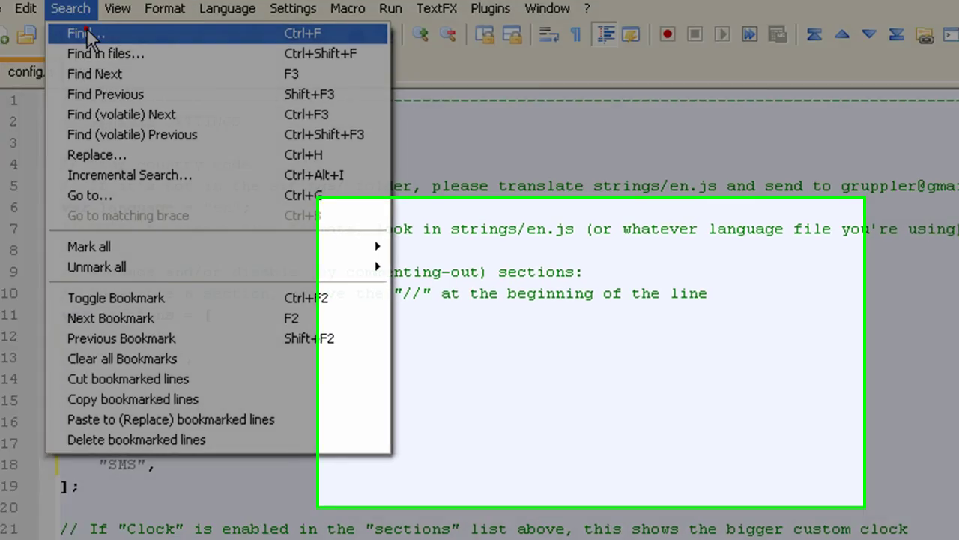
click(127, 62)
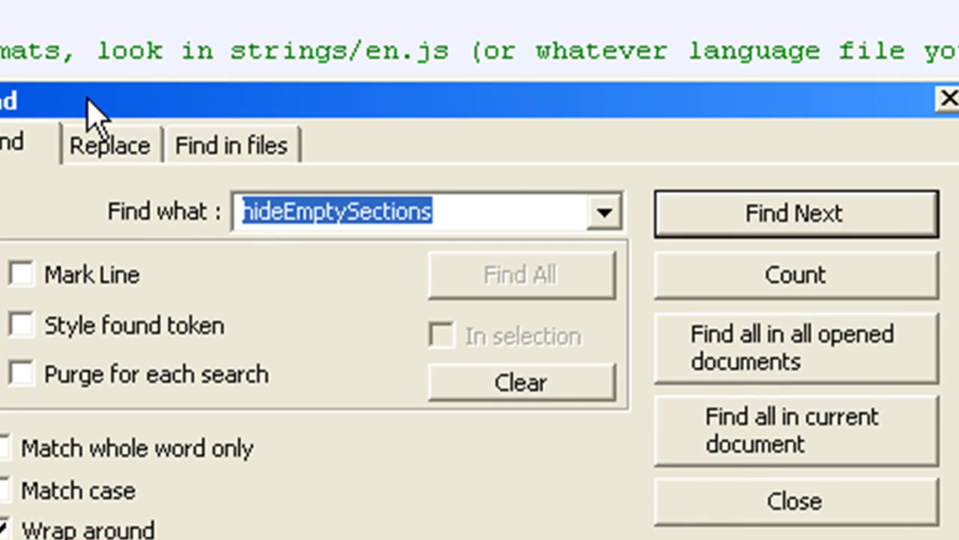
text(weather)
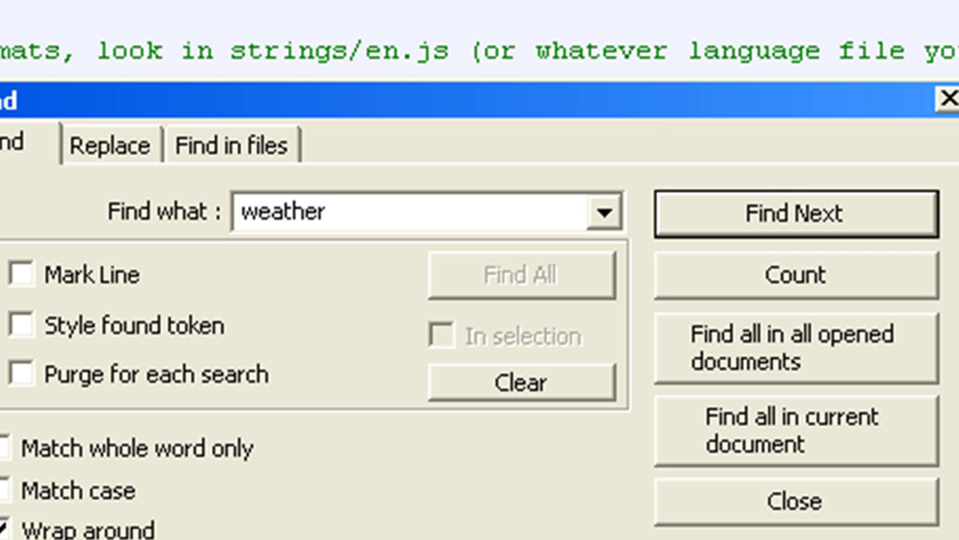
click(784, 216)
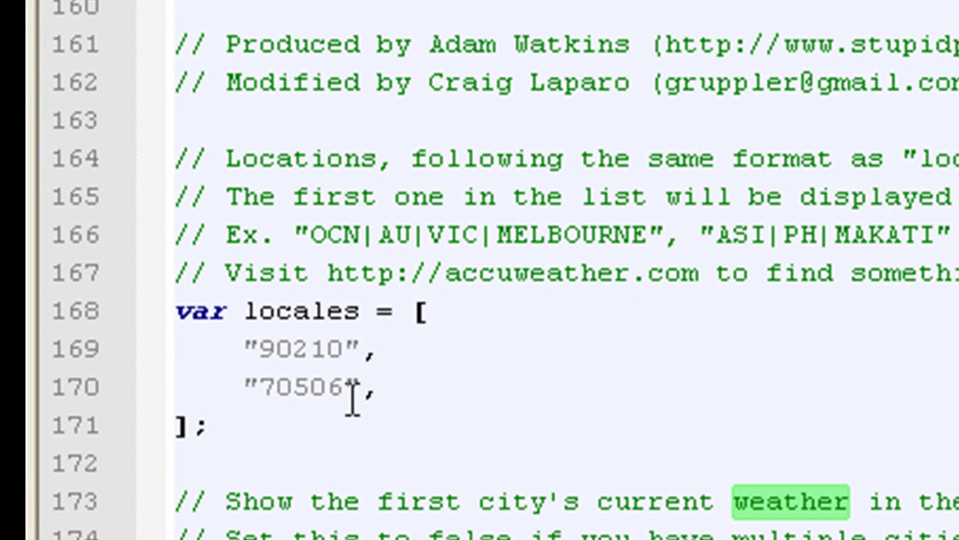
Review the 90210 and 70506 weather locales, trying a 48651 entry then removing it
click(325, 351)
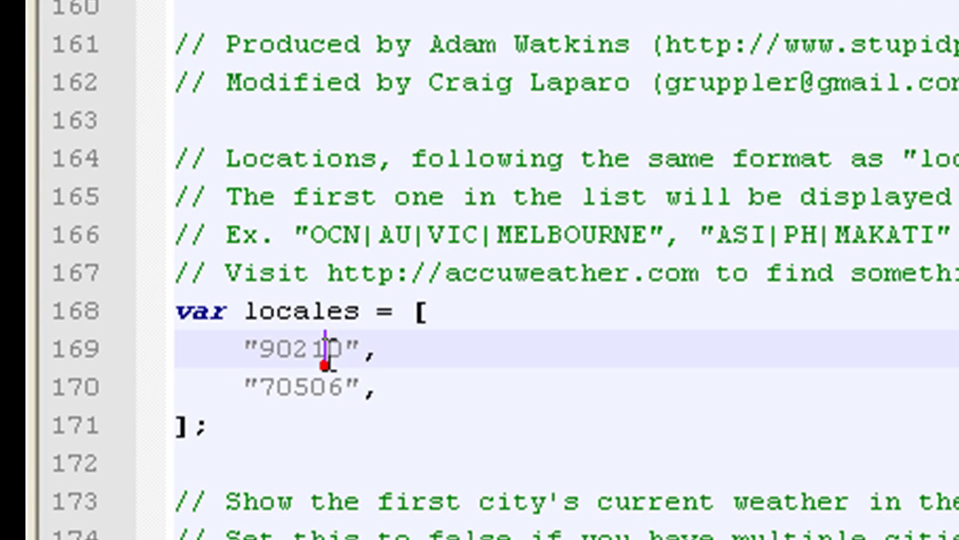
click(289, 373)
click(310, 365)
drag(344, 392, 274, 392)
click(341, 393)
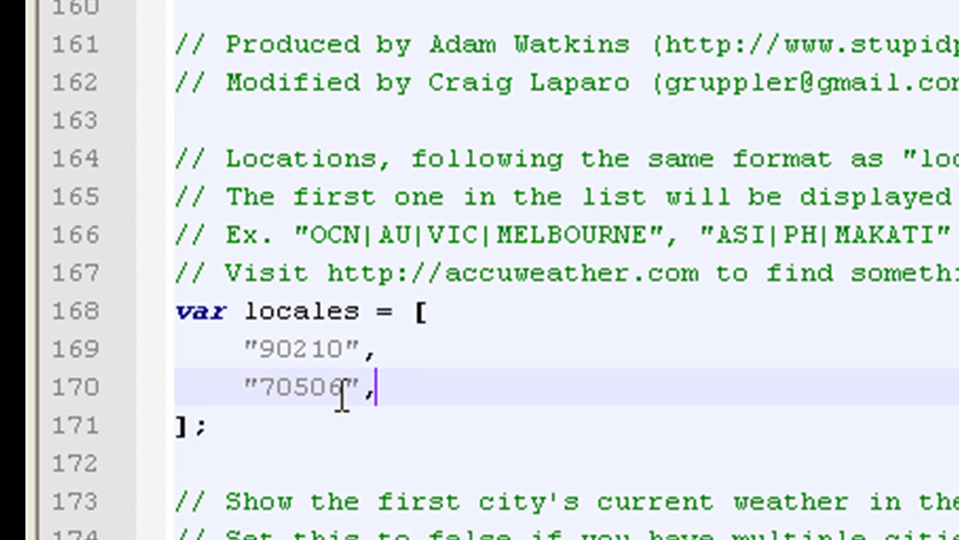
key(Return)
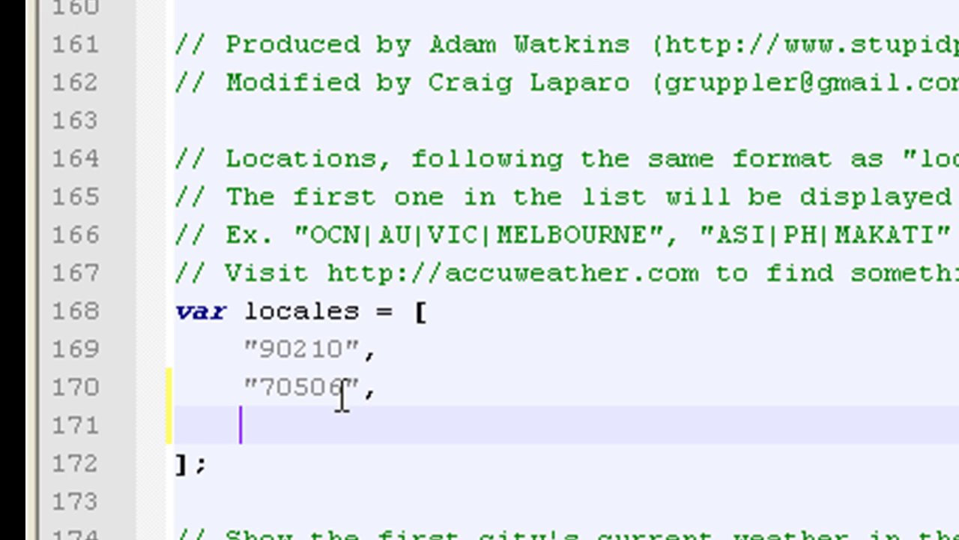
text("")
key(Left)
text(48651)
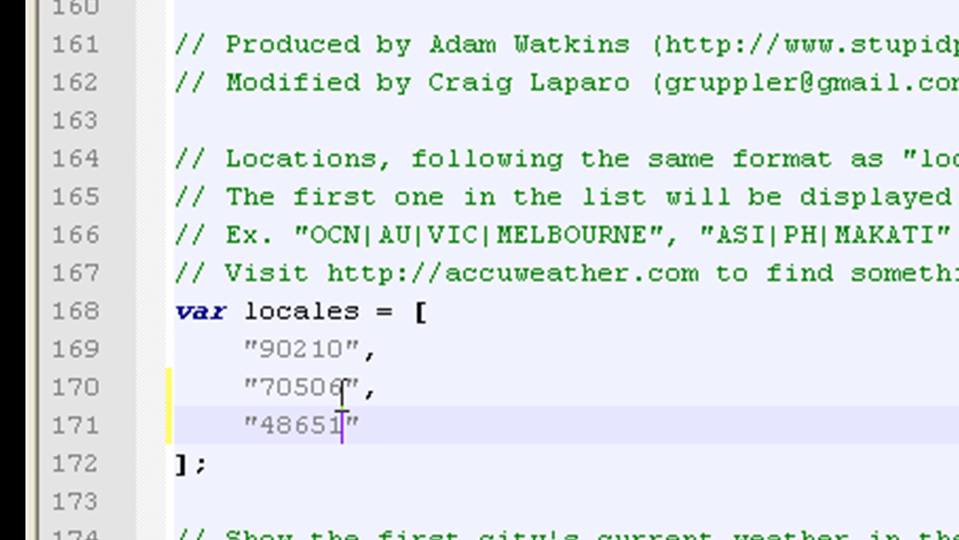
key(End)
text(,)
key(BackSpace)
key(BackSpace)
key(BackSpace)
key(BackSpace)
key(BackSpace)
key(BackSpace)
key(BackSpace)
key(BackSpace)
key(BackSpace)
key(BackSpace)
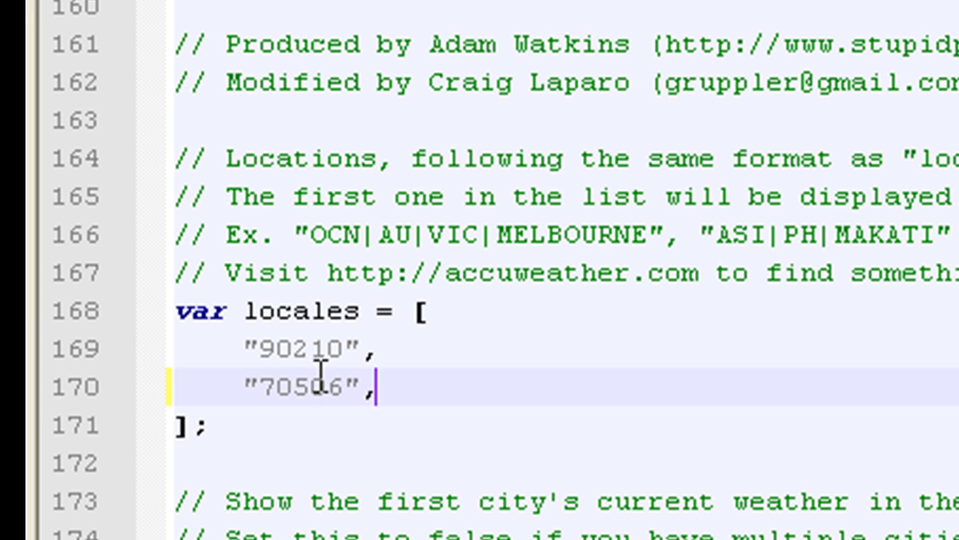
Review the isCelsius line and surrounding weather settings
scroll(275, 454, down, 4)
scroll(470, 64, up, 4)
scroll(535, 22, down, 3)
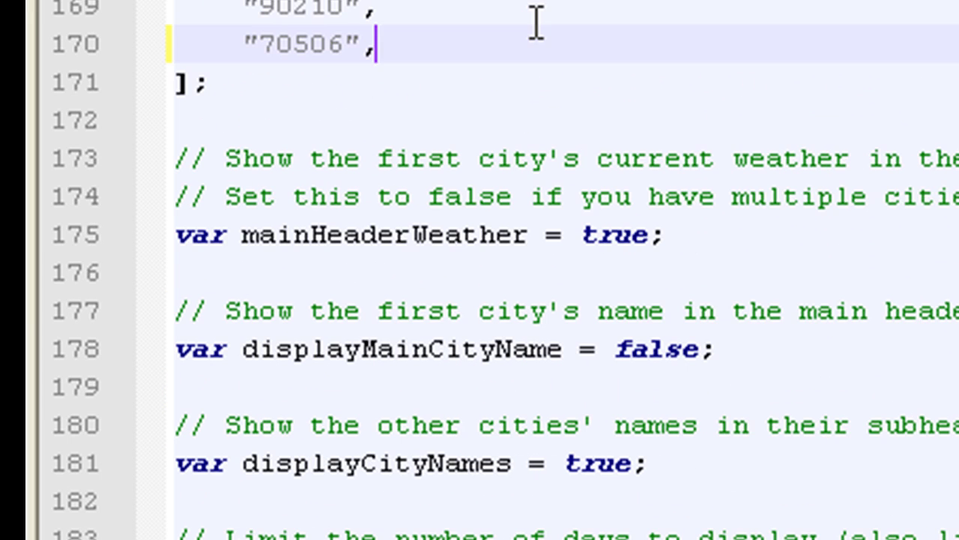
scroll(792, 368, down, 2)
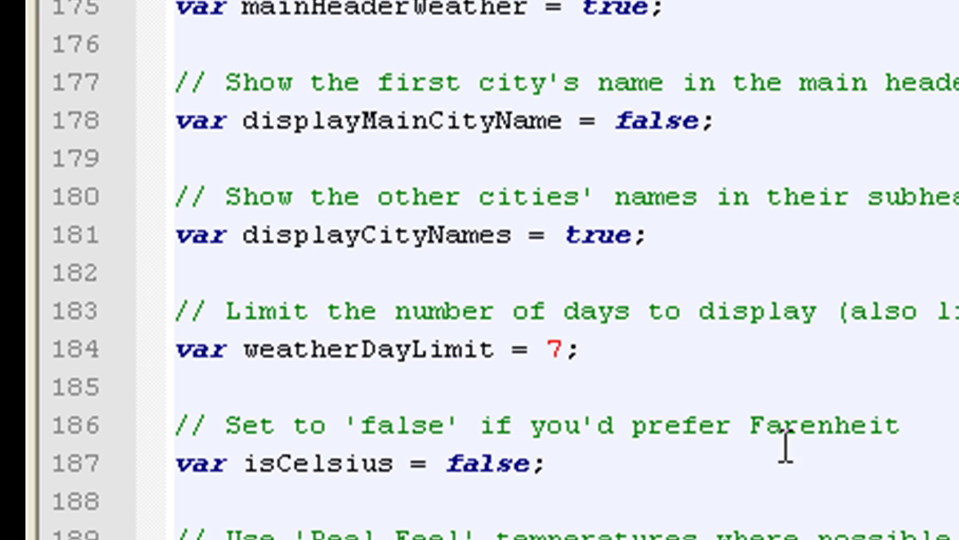
click(457, 462)
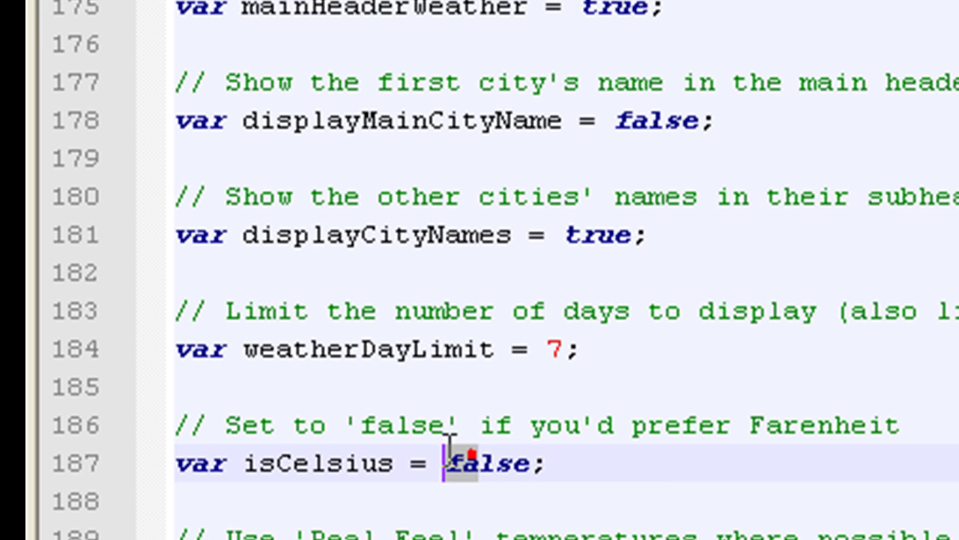
click(678, 462)
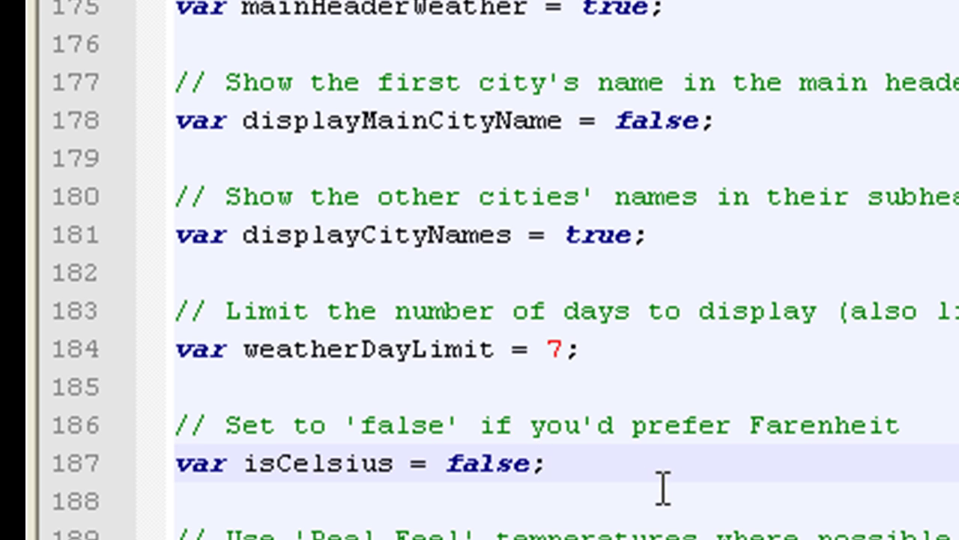
scroll(632, 493, down, 7)
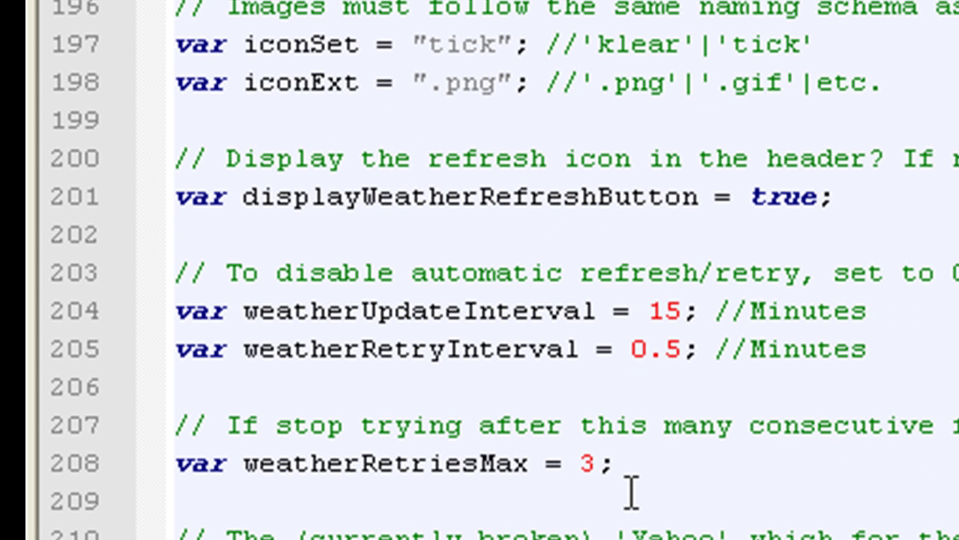
scroll(632, 492, down, 9)
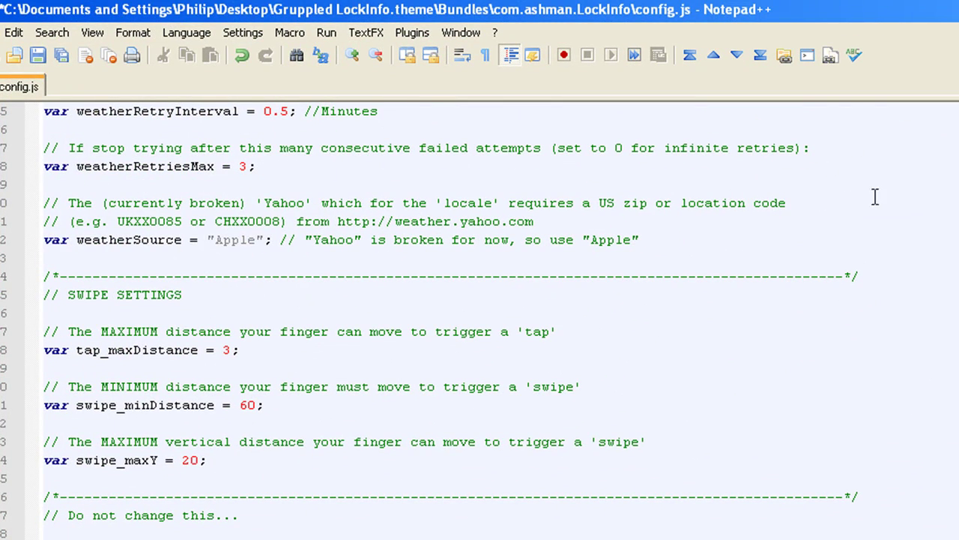
scroll(480, 322, up, 20)
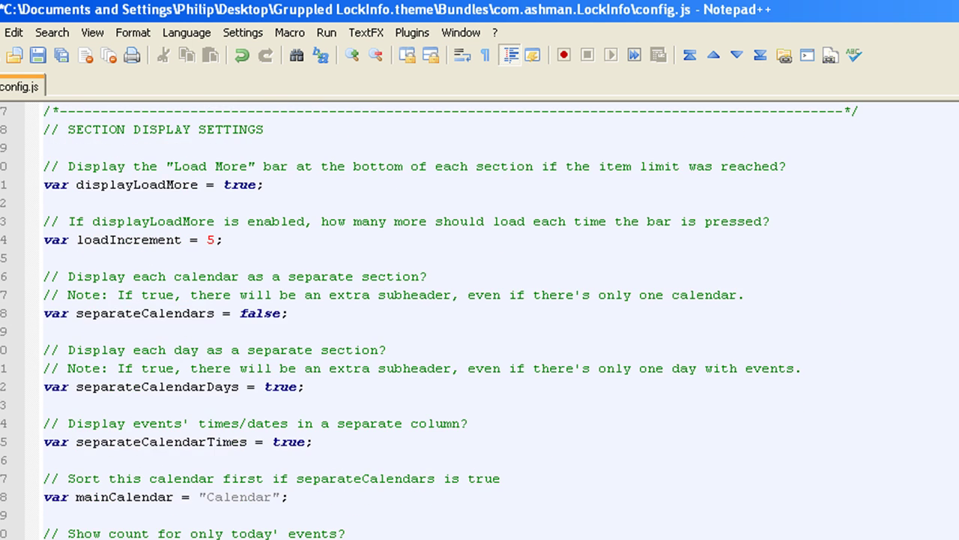
scroll(480, 322, up, 4)
scroll(480, 322, down, 4)
Save and close config.js, close the LockInfo folder window, and launch WinSCP
key(ctrl+w)
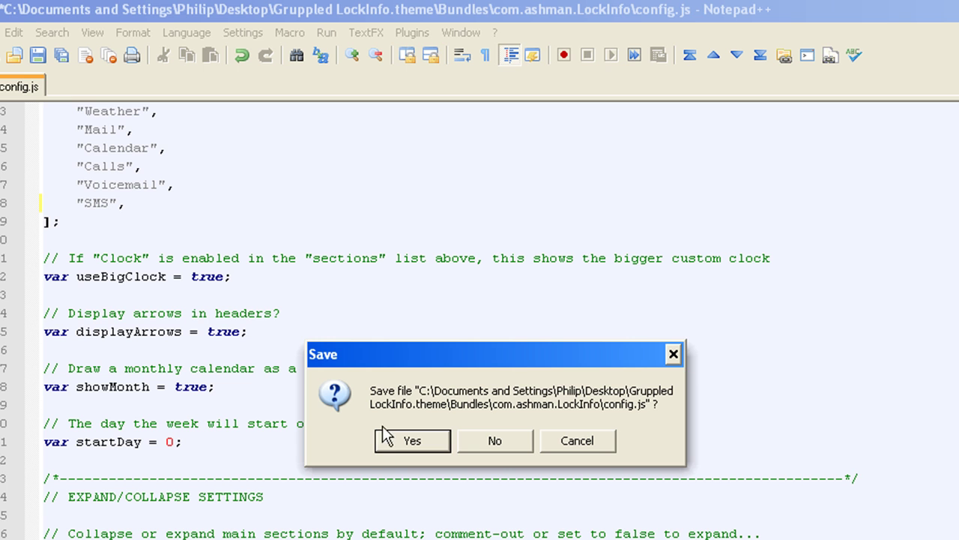
click(416, 447)
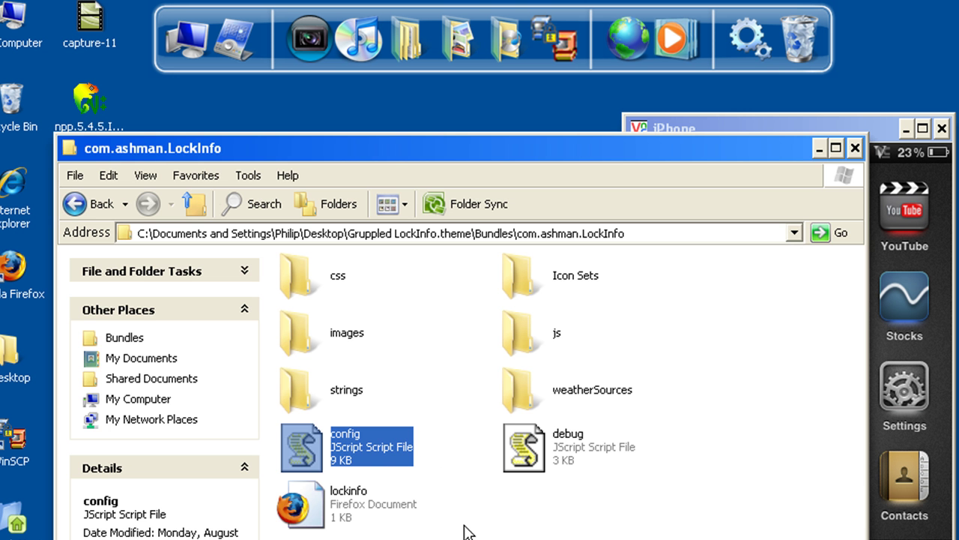
click(855, 147)
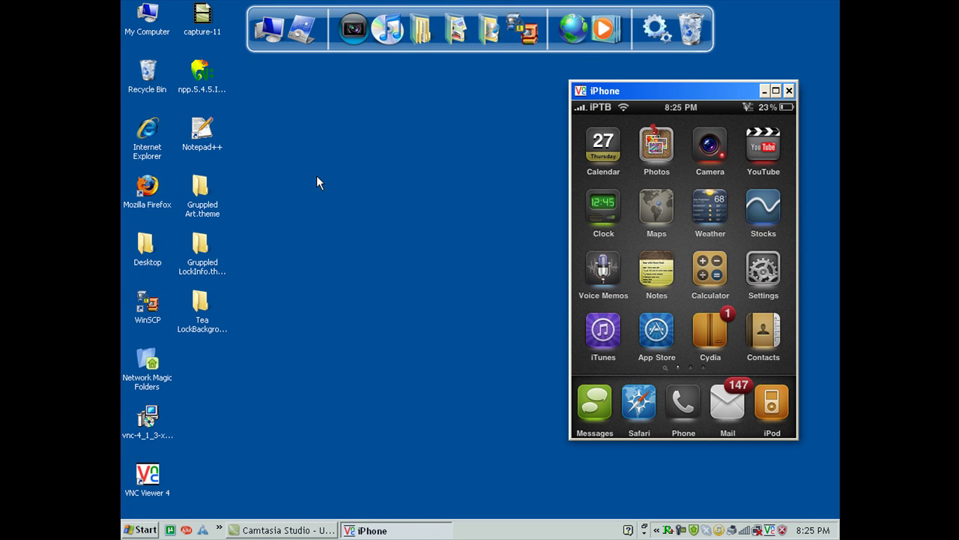
click(523, 36)
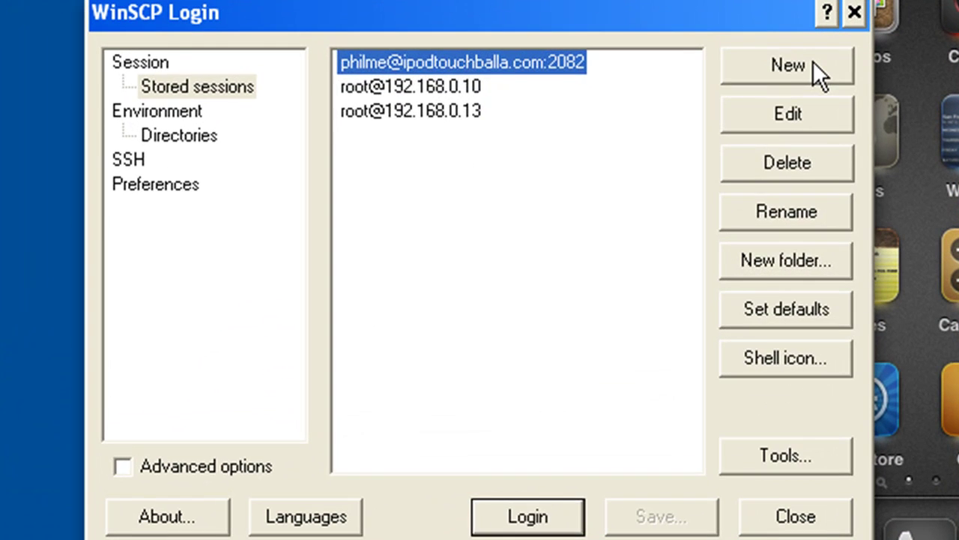
Start a new WinSCP session and read the iPhone's IP address from its Wi-Fi network details
click(631, 180)
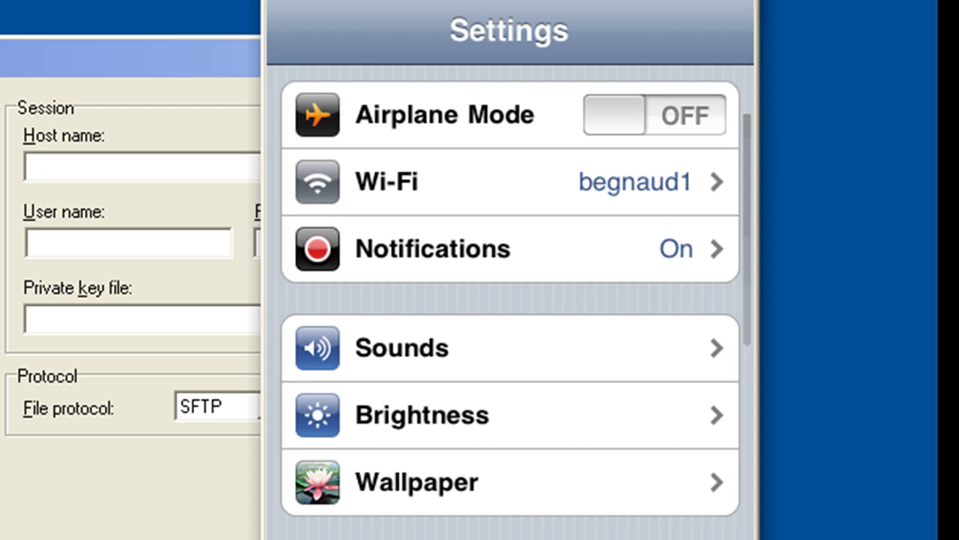
click(449, 181)
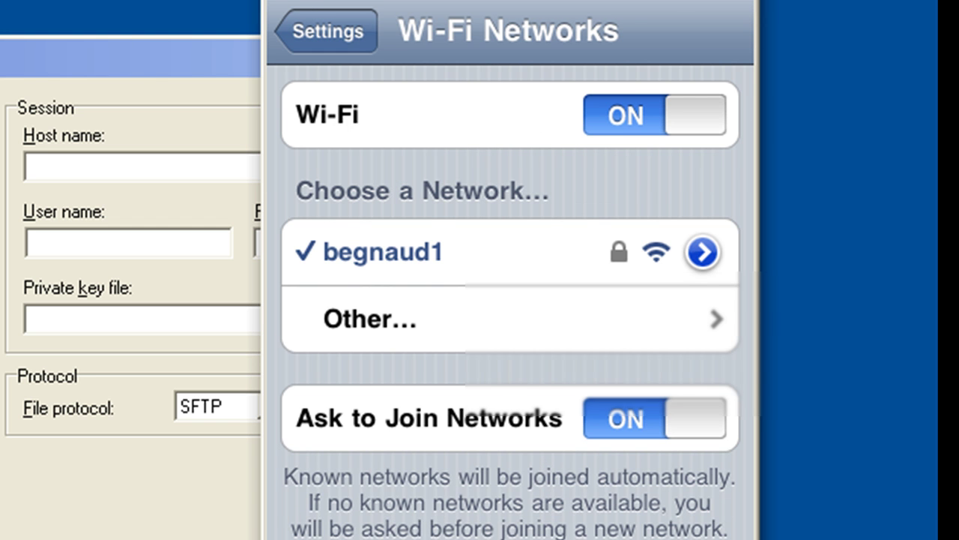
click(702, 253)
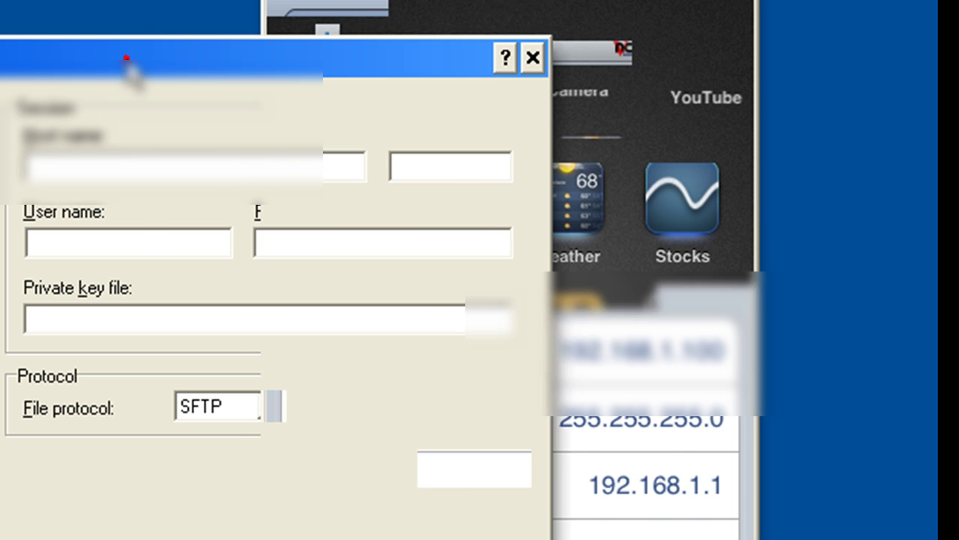
click(128, 60)
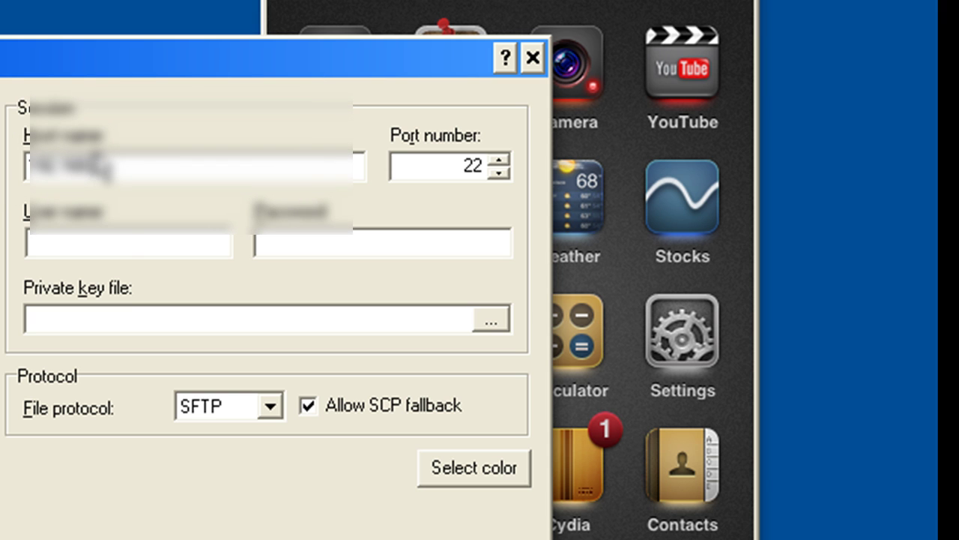
Log in over SFTP to host 192.168.1.100 as user root with the account password
text(.100)
click(128, 247)
text(root)
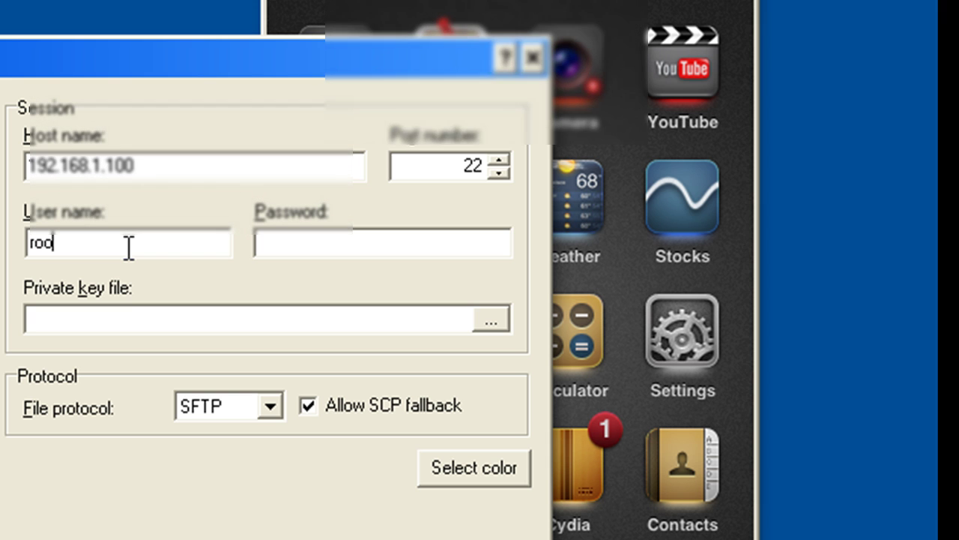
click(439, 249)
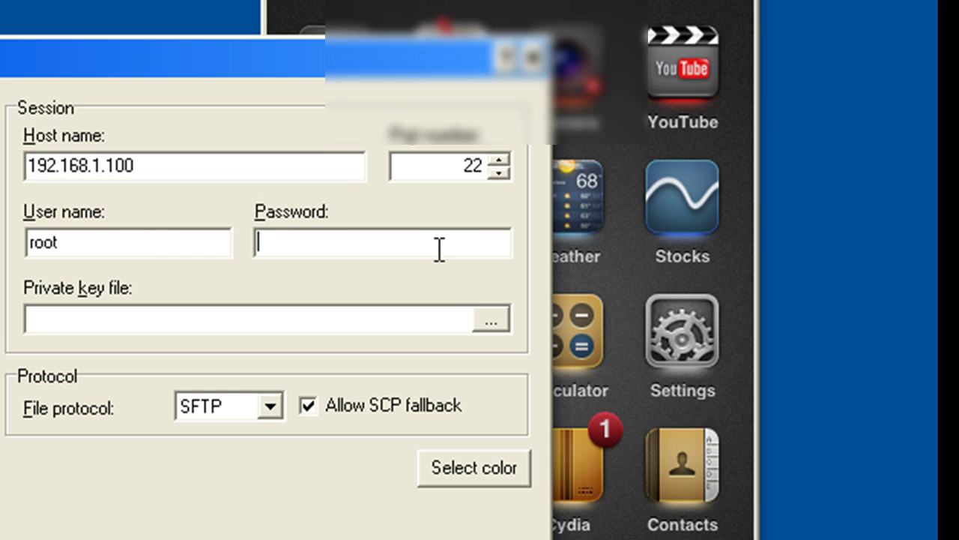
text(alpine)
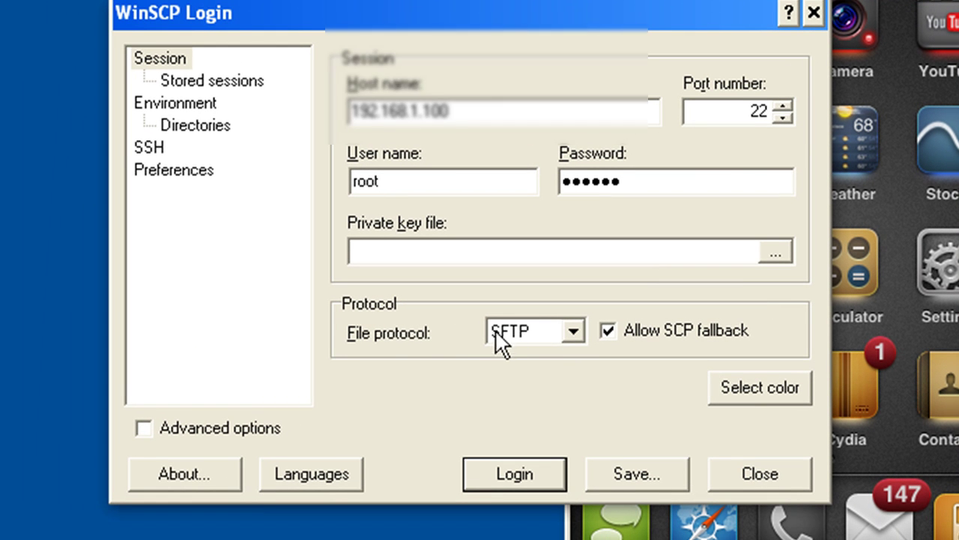
click(535, 478)
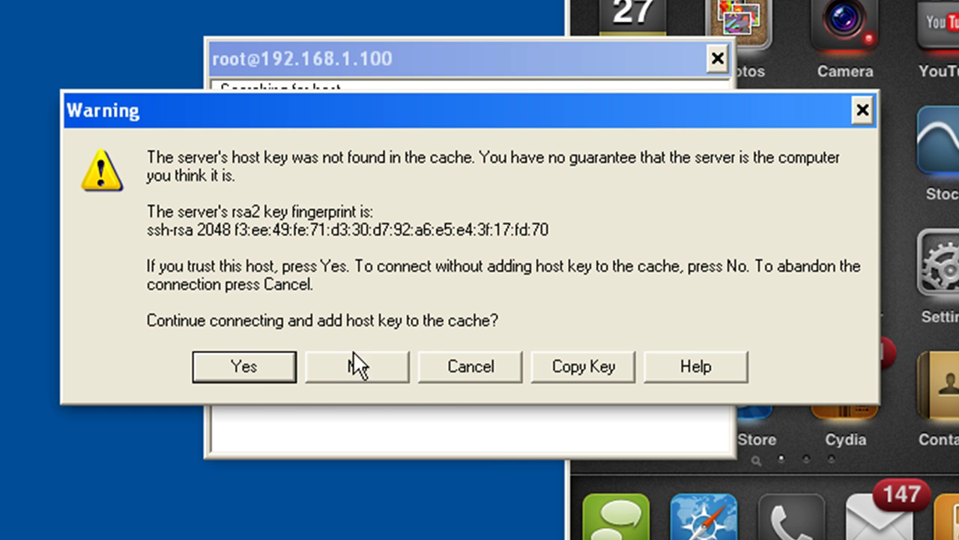
Trust the phone's host key, then browse from the root directory into Library/Themes
click(237, 361)
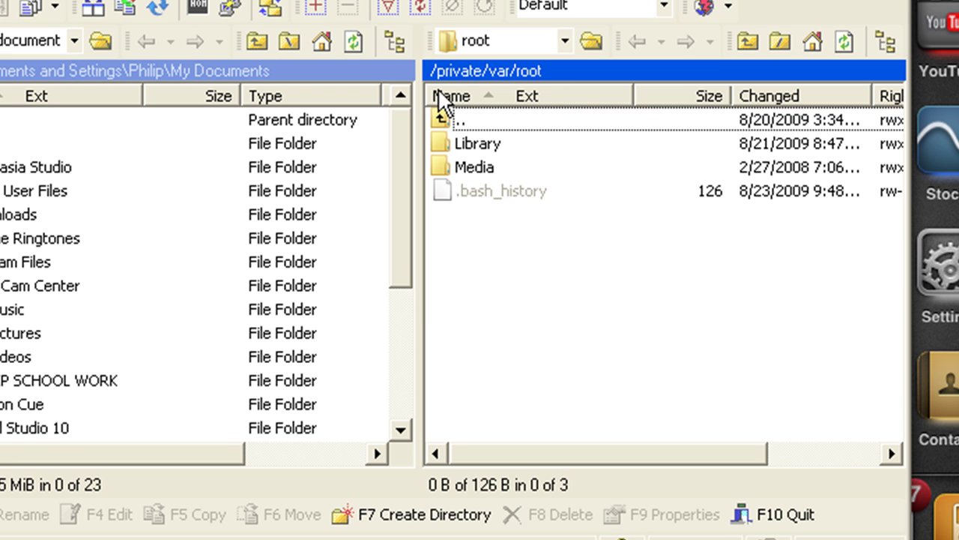
click(430, 70)
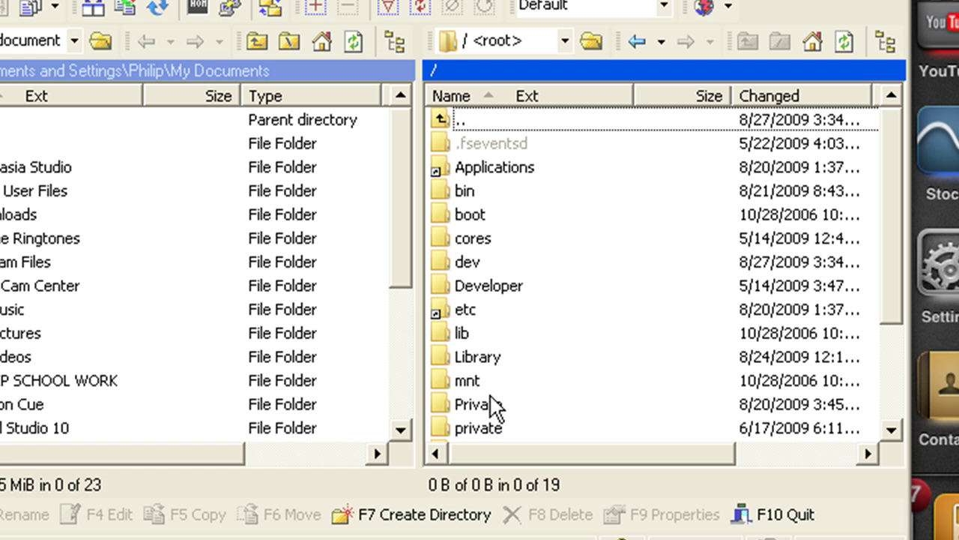
double_click(490, 358)
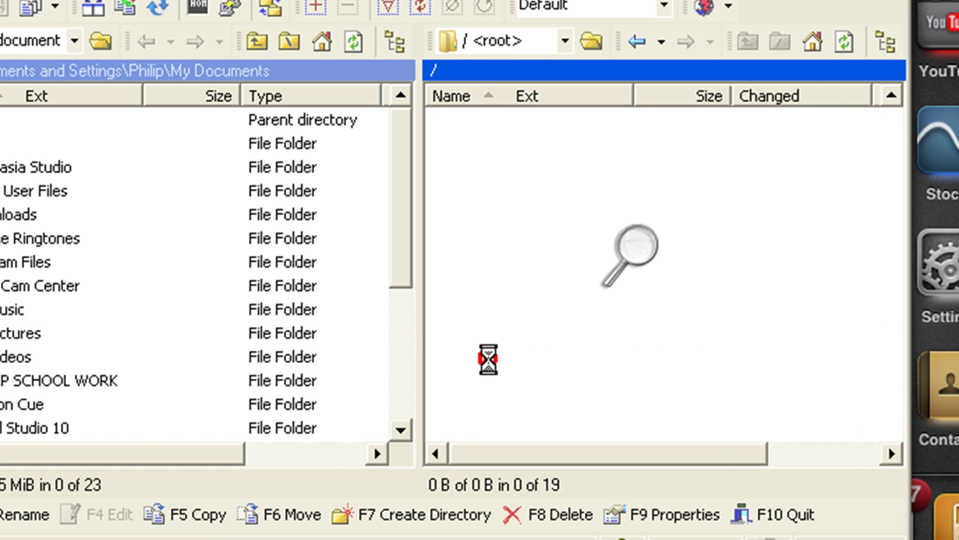
scroll(489, 364, down, 3)
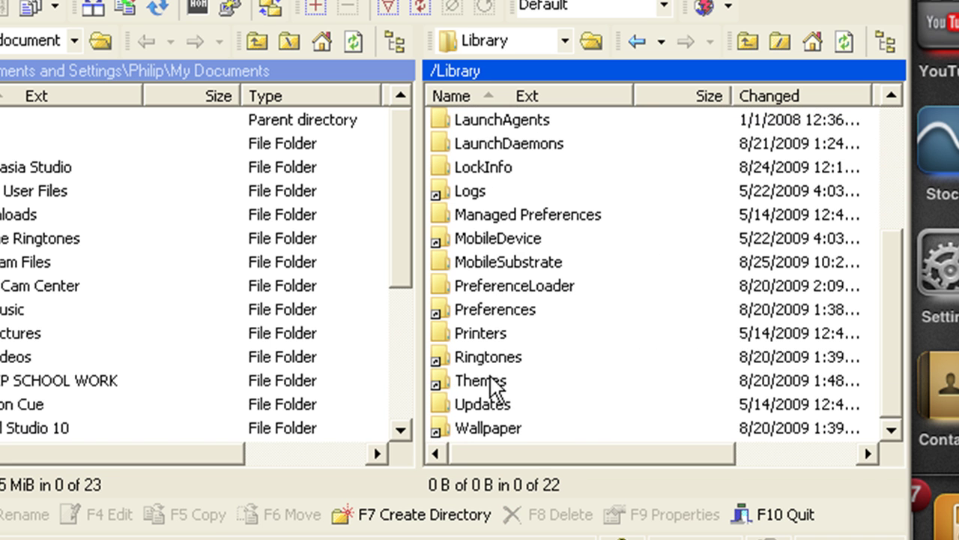
double_click(492, 379)
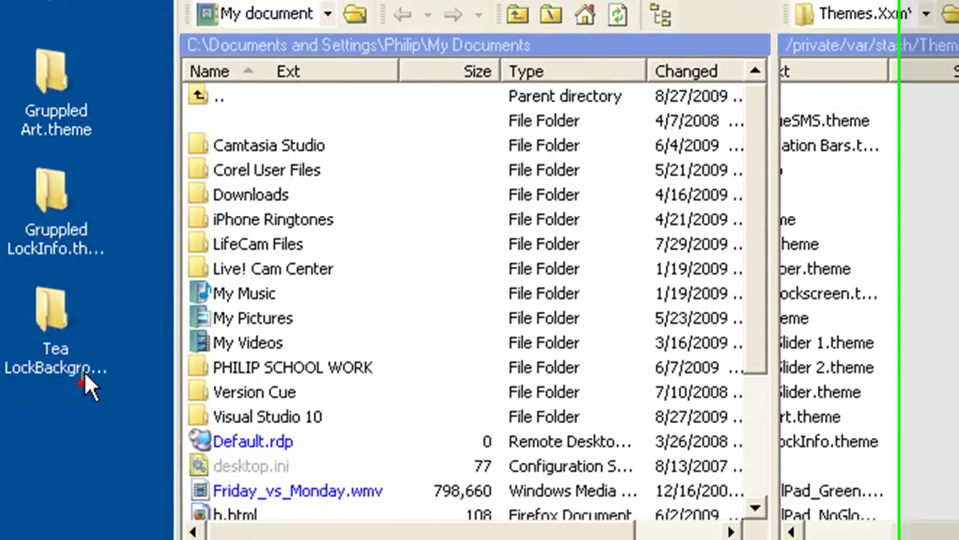
Copy the Gruppled Art, Gruppled LockInfo and Tea LockBackground folders into Themes, overwriting all files
drag(143, 384, 94, 61)
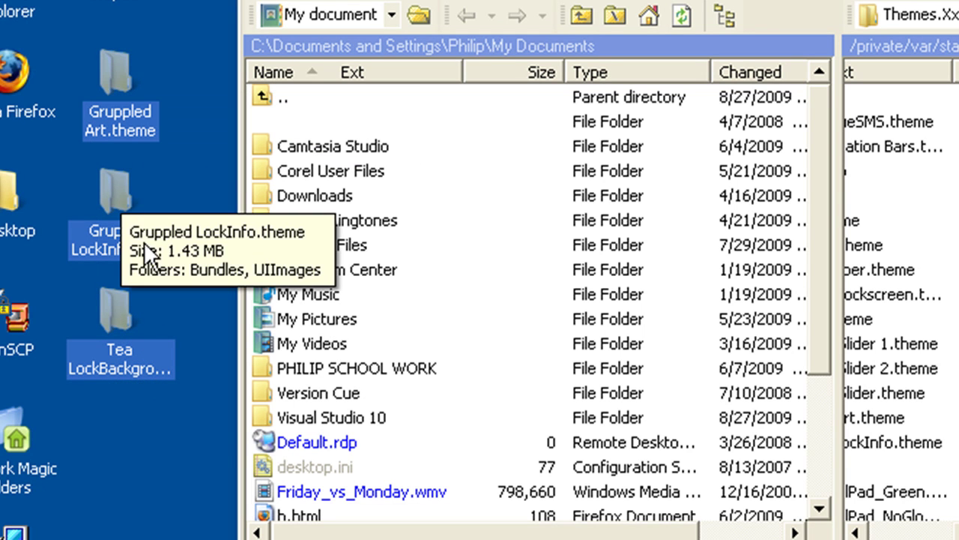
mouse_move(109, 329)
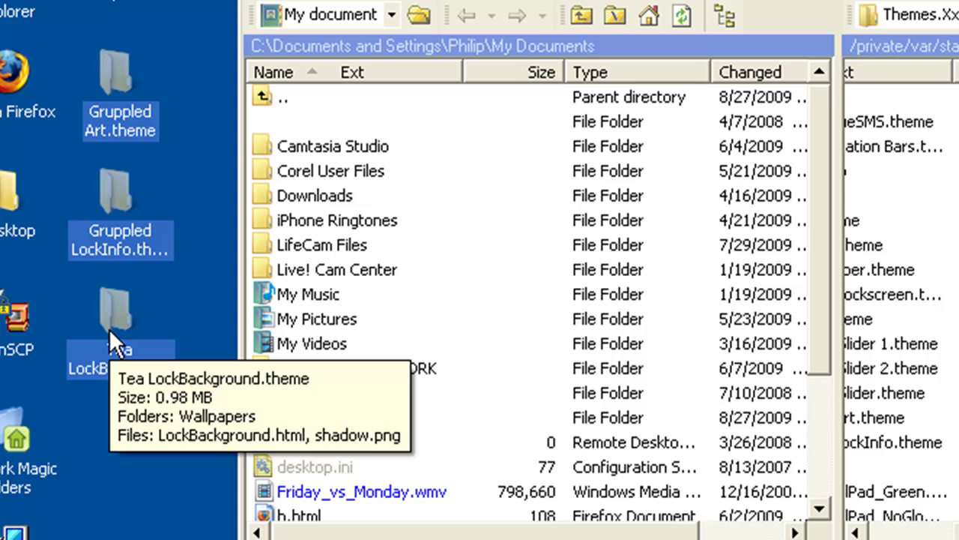
mouse_move(115, 63)
drag(115, 63, 799, 81)
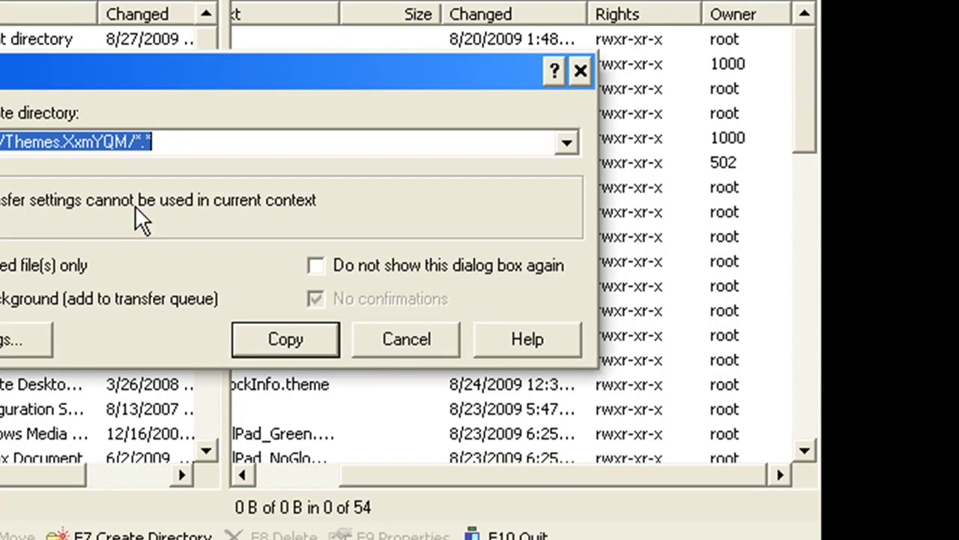
click(293, 341)
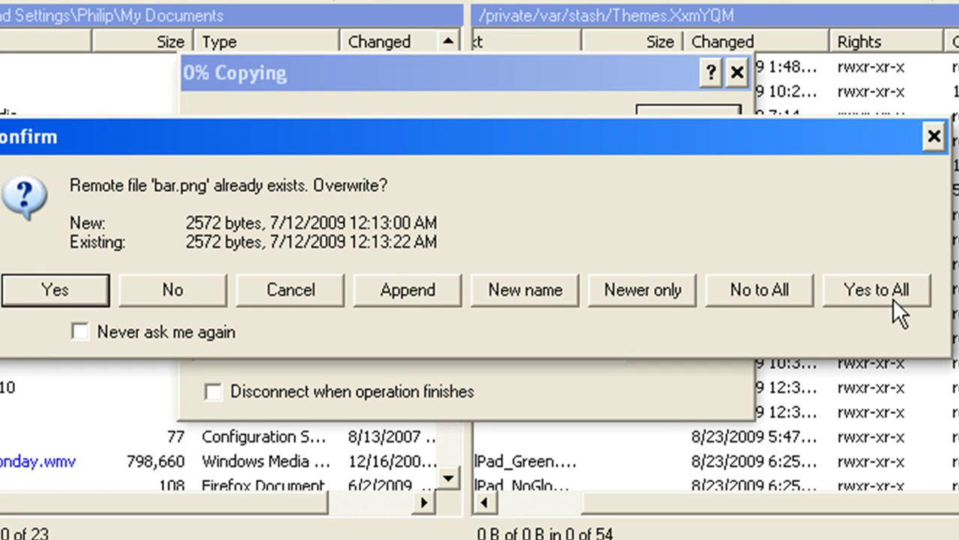
click(876, 294)
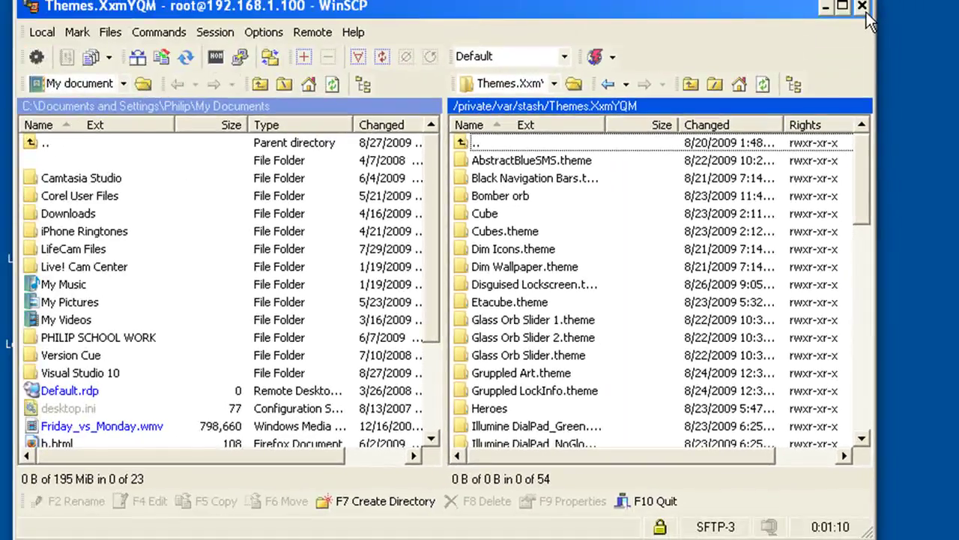
Close WinSCP, move the iPhone window, and bring up VNC Viewer's connection details for 192.168.1.100
click(864, 9)
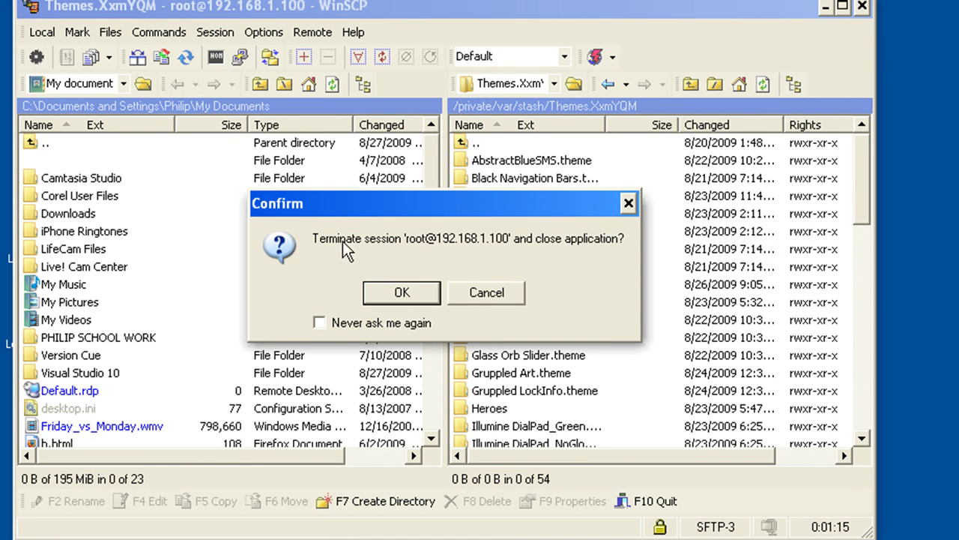
click(411, 303)
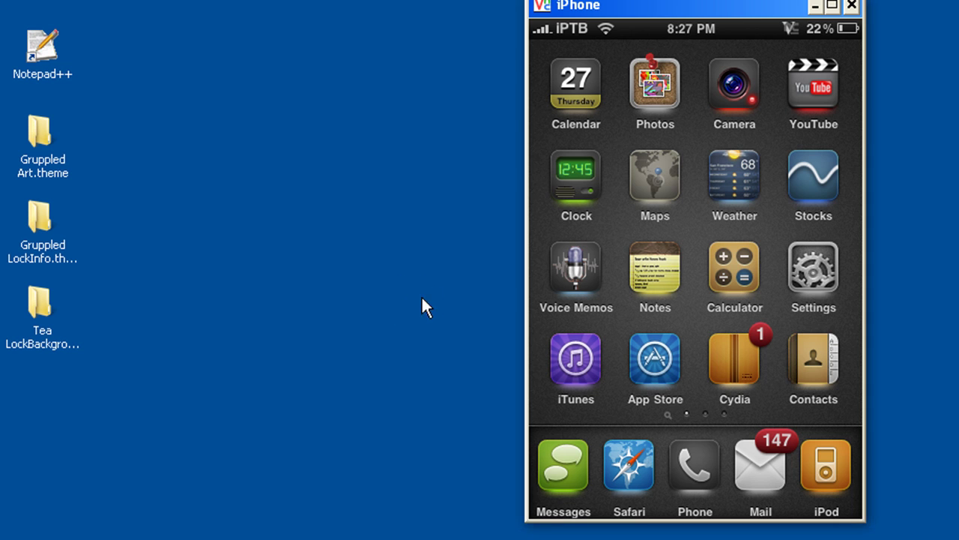
drag(693, 7, 484, 4)
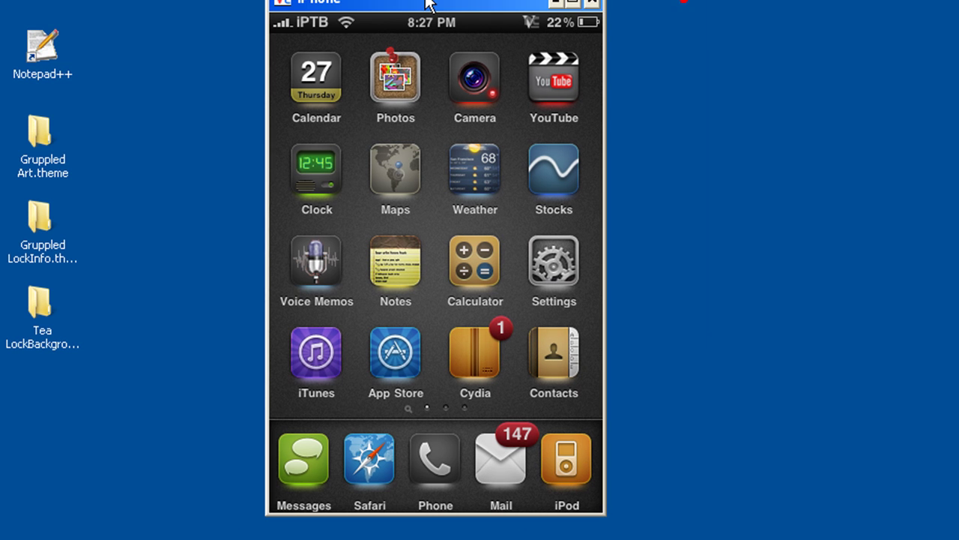
click(711, 260)
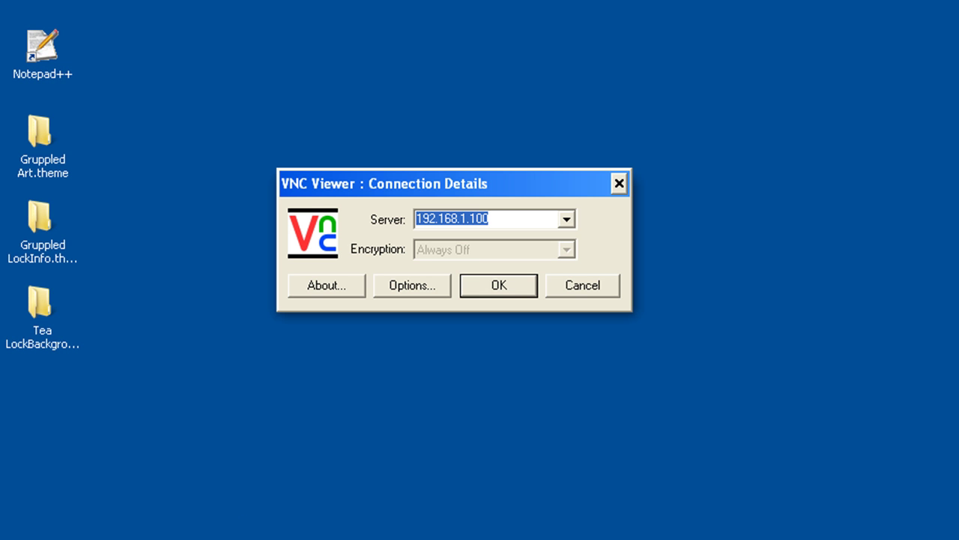
Confirm the connection details to reconnect VNC Viewer to the iPhone at 192.168.1.100
click(503, 291)
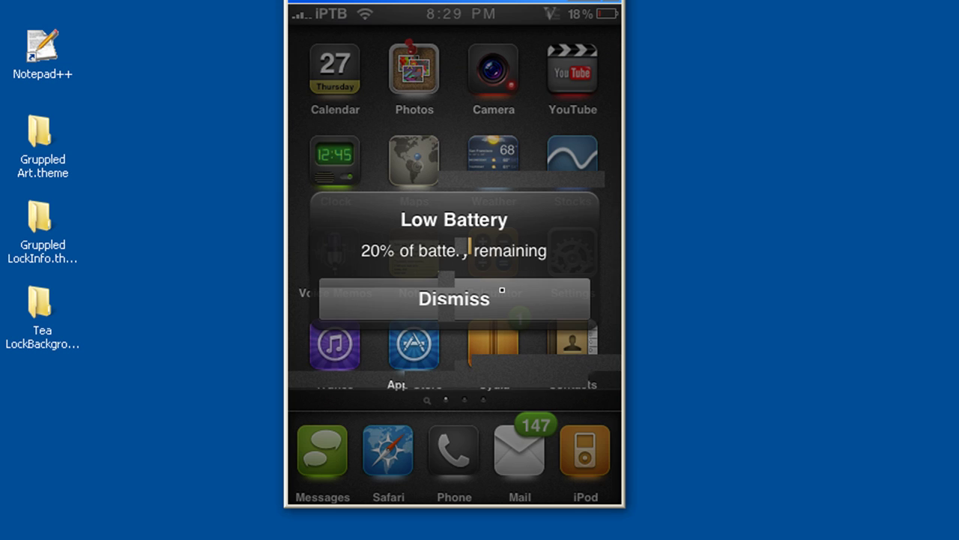
Dismiss the iPhone's Low Battery alert showing 20% remaining
click(502, 290)
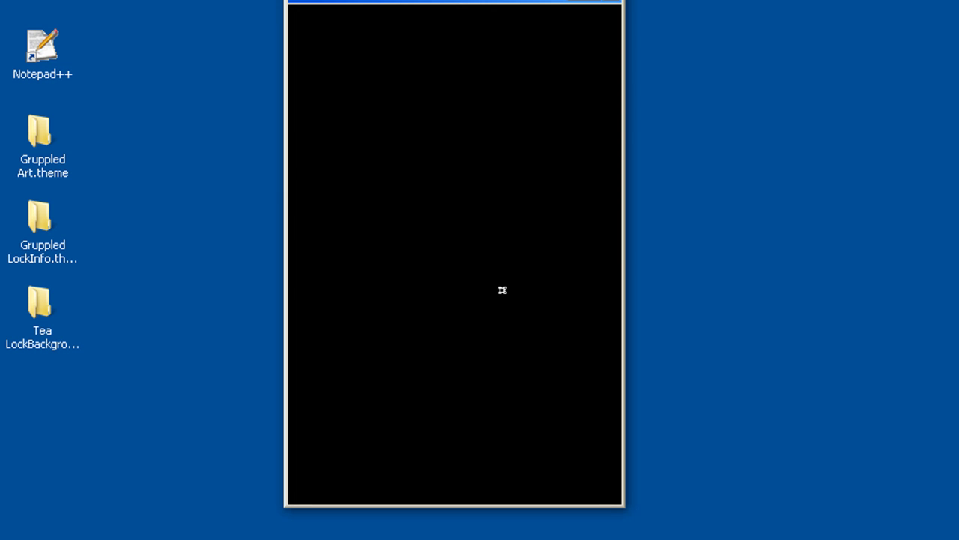